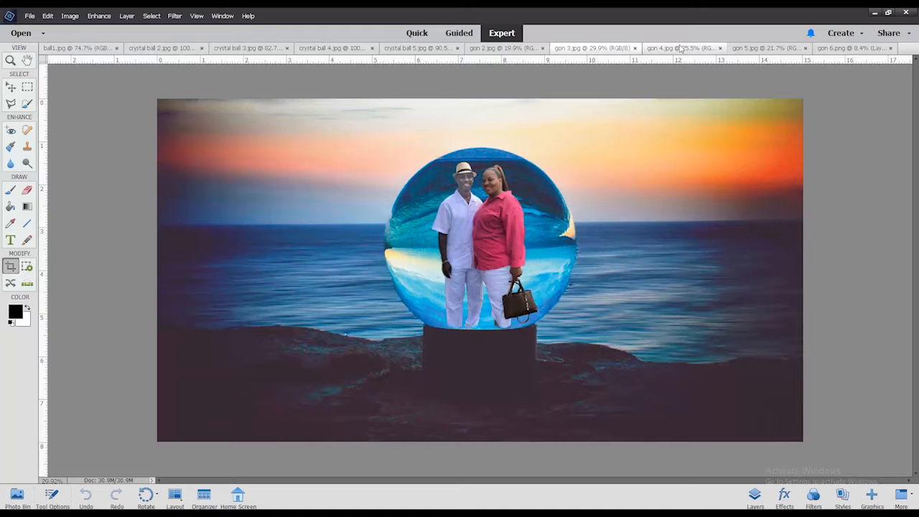
# Review the example images gon 4.jpg, gon 5.jpg, gon 6.png and gon 3.jpg.
pyautogui.click(687, 49)
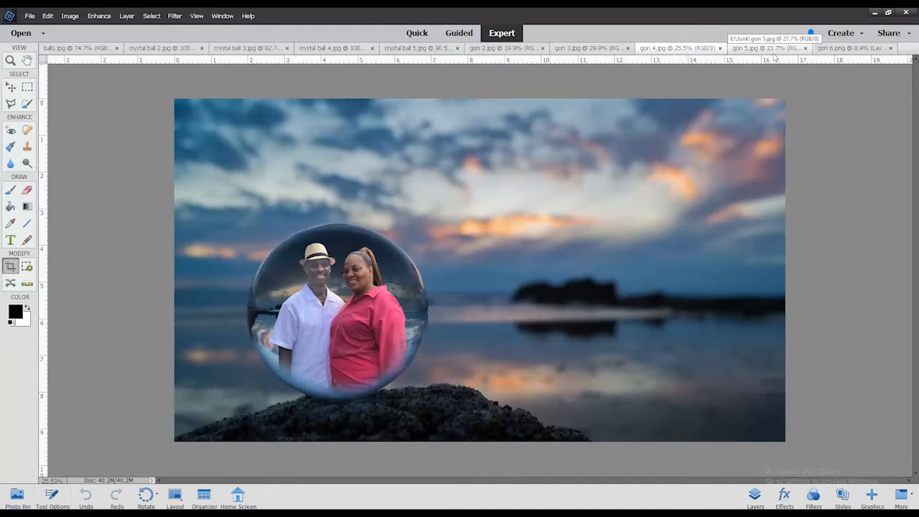
pyautogui.click(759, 48)
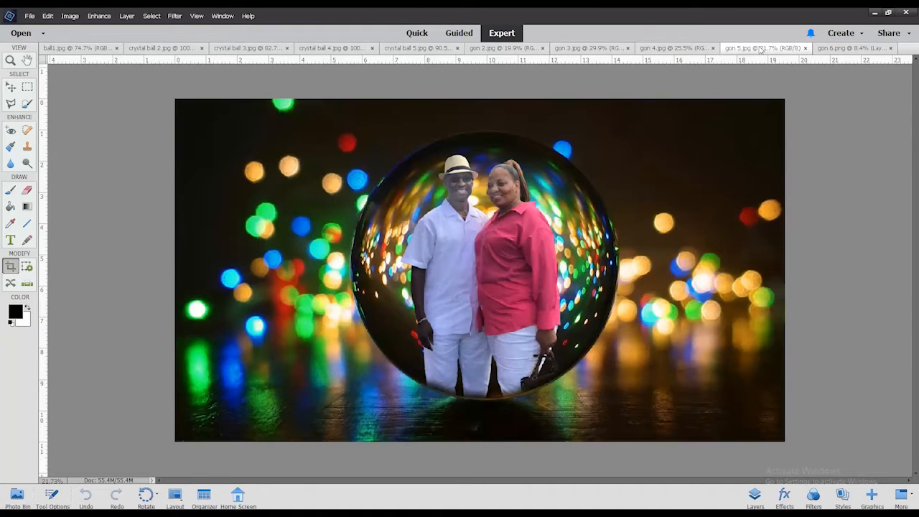
pyautogui.click(836, 48)
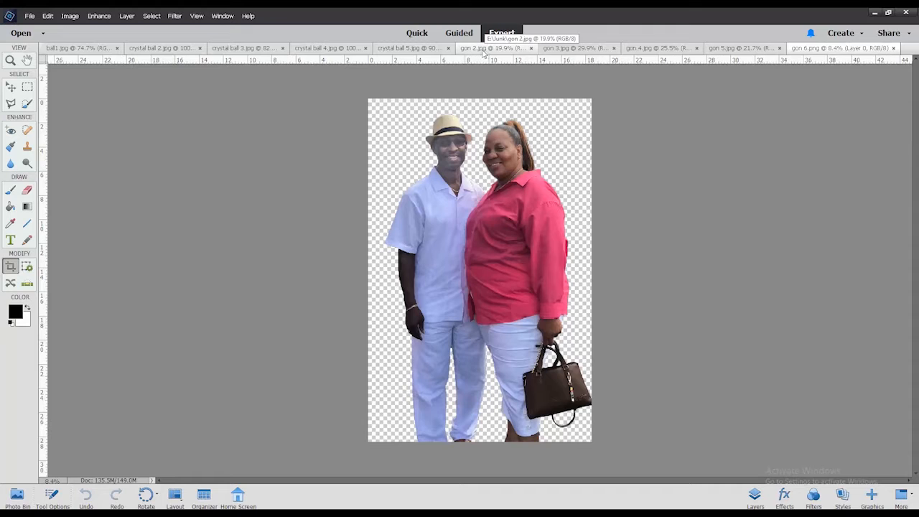
pyautogui.click(578, 48)
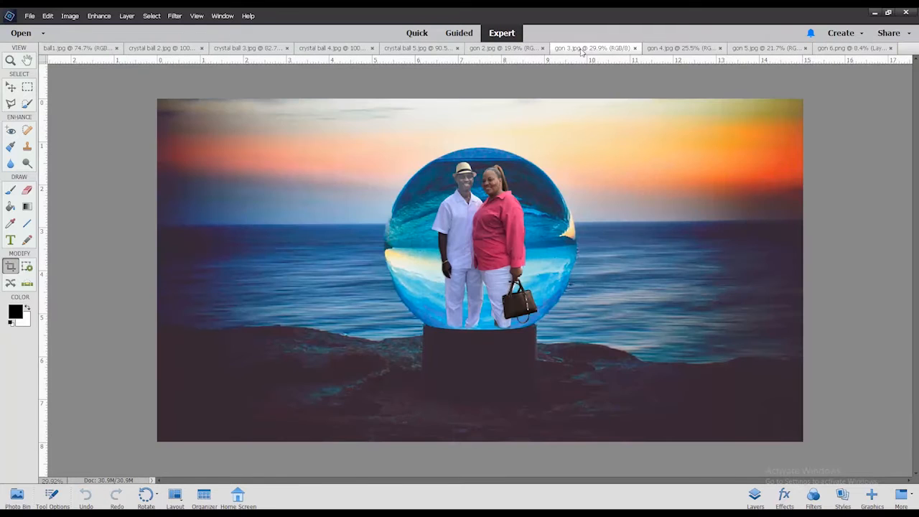
# Place the gon 6.png couple cutout from the open files into crystal ball 2.jpg.
pyautogui.click(167, 49)
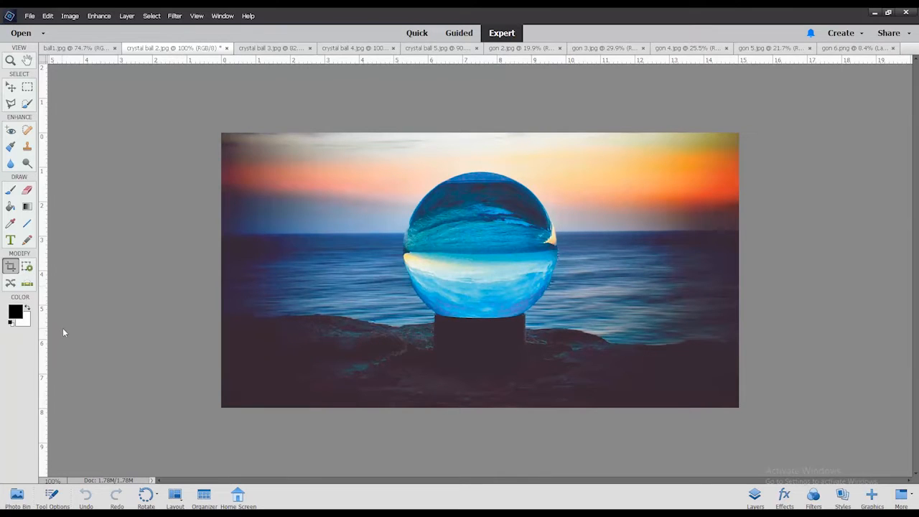
pyautogui.click(15, 494)
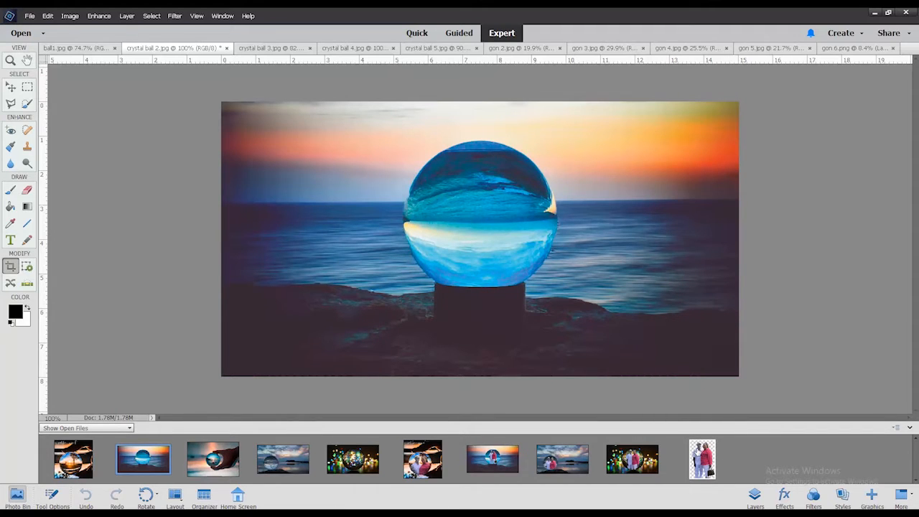
pyautogui.moveTo(702, 458); pyautogui.dragTo(491, 235)
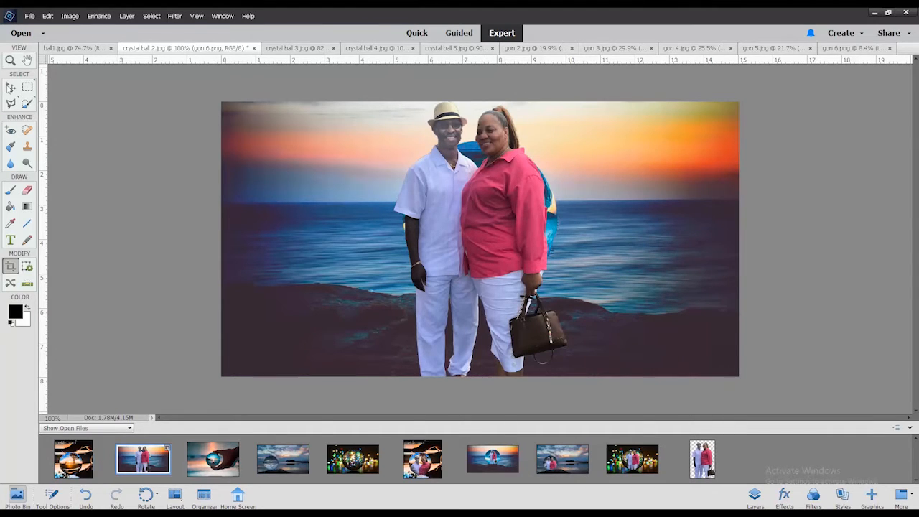
# Scale the couple layer proportionally to about 68% and centre it with the heads inside the top of the crystal ball.
pyautogui.click(10, 87)
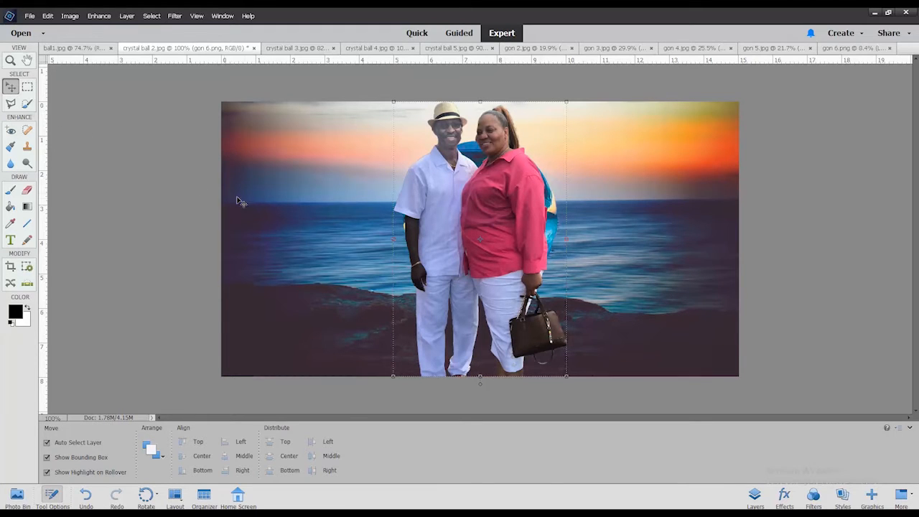
pyautogui.click(566, 103)
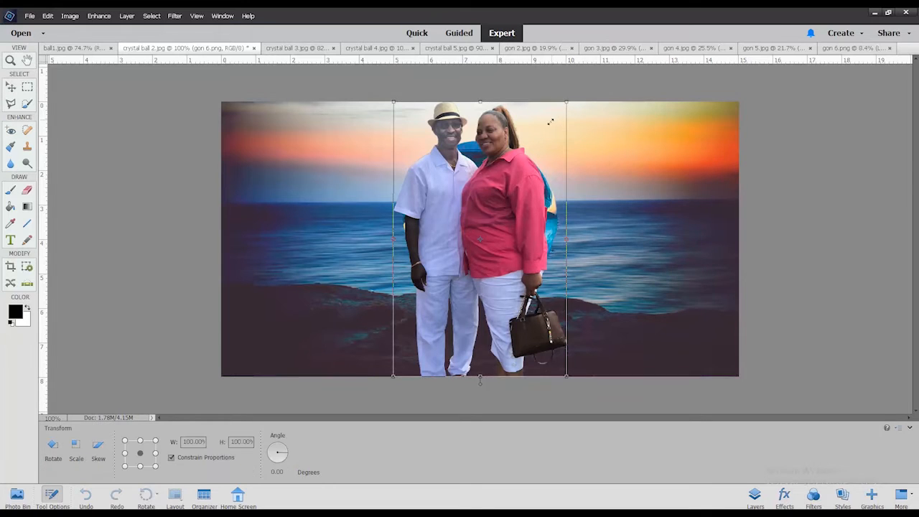
pyautogui.moveTo(550, 122); pyautogui.dragTo(523, 170)
pyautogui.moveTo(478, 211); pyautogui.dragTo(496, 185)
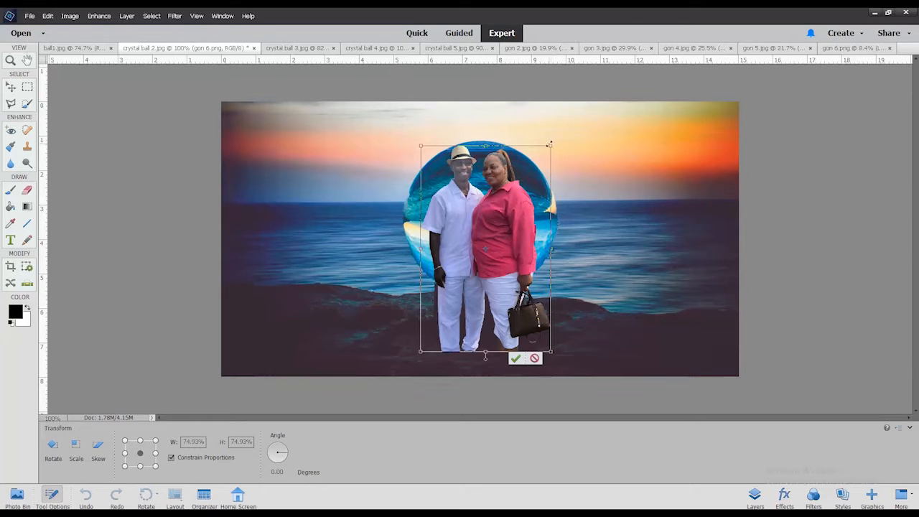
pyautogui.moveTo(552, 145); pyautogui.dragTo(540, 165)
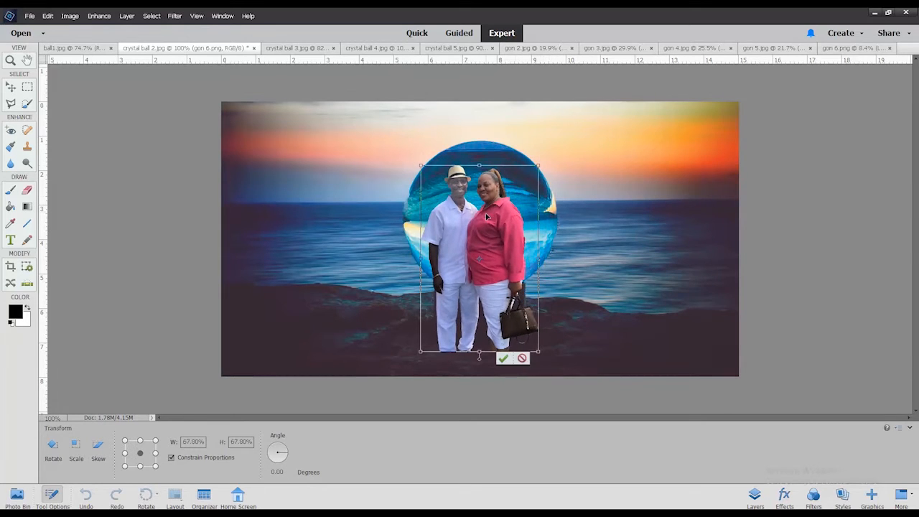
pyautogui.moveTo(488, 217); pyautogui.dragTo(496, 199)
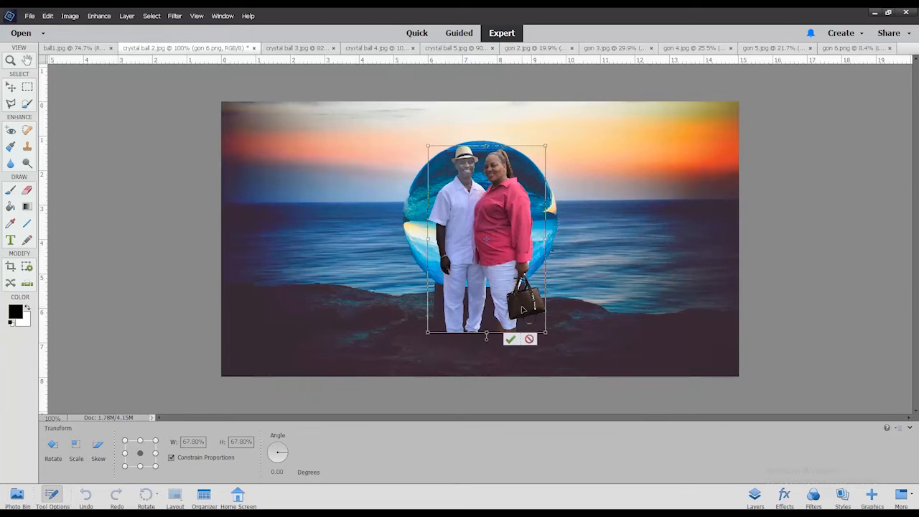
pyautogui.click(510, 339)
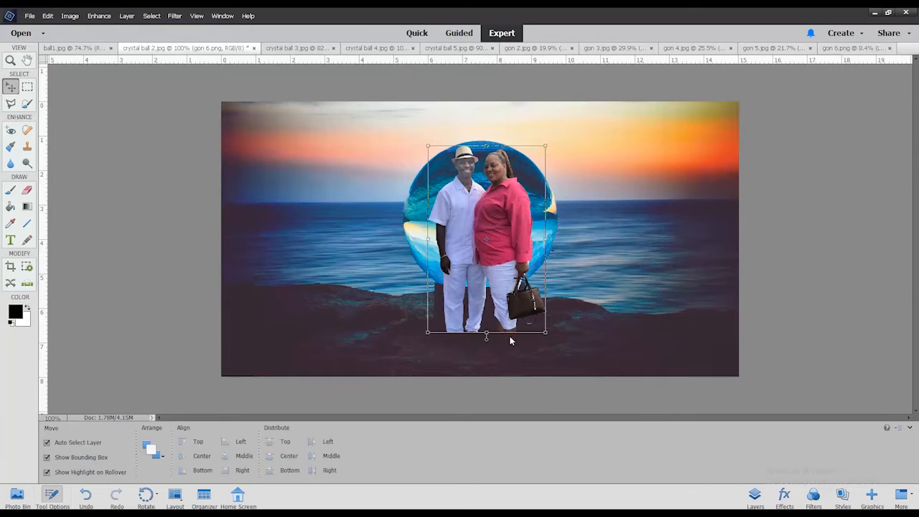
# Simplify the couple's smart layer and erase the lower legs over the ball's base with a 40 px Eraser.
pyautogui.click(28, 190)
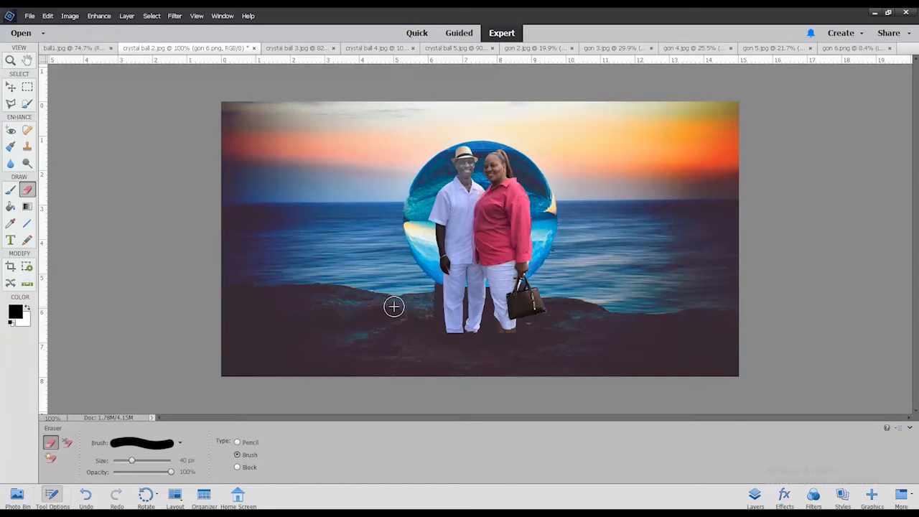
pyautogui.click(439, 321)
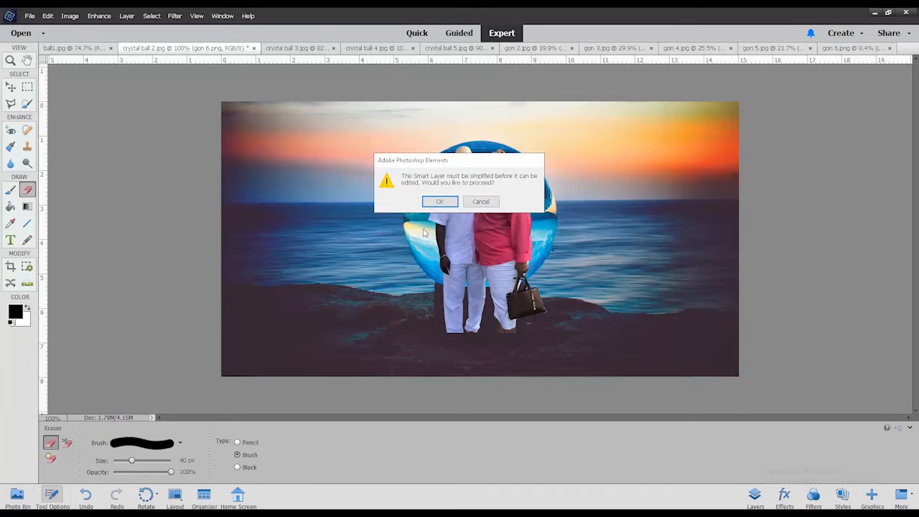
pyautogui.click(438, 202)
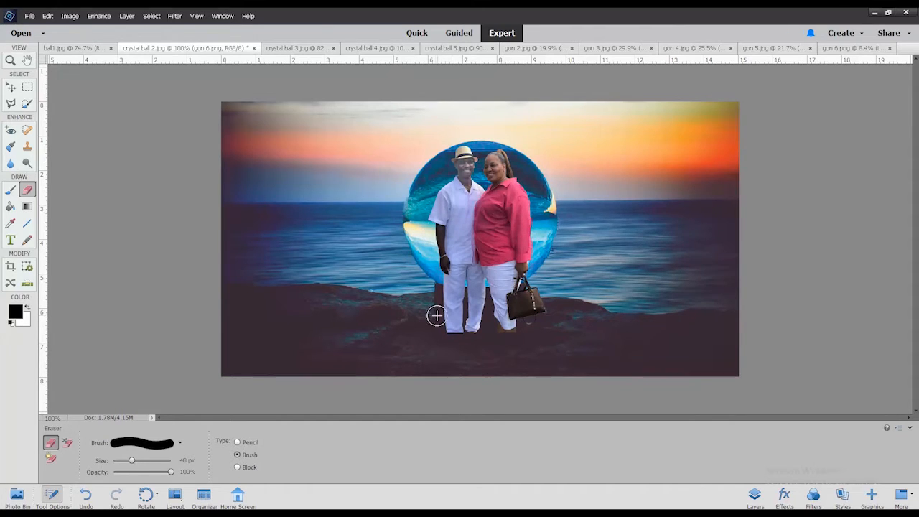
pyautogui.moveTo(449, 324)
pyautogui.mouseDown()
pyautogui.moveTo(508, 330)
pyautogui.moveTo(533, 316)
pyautogui.moveTo(538, 296)
pyautogui.moveTo(508, 312)
pyautogui.moveTo(441, 303)
pyautogui.mouseUp()
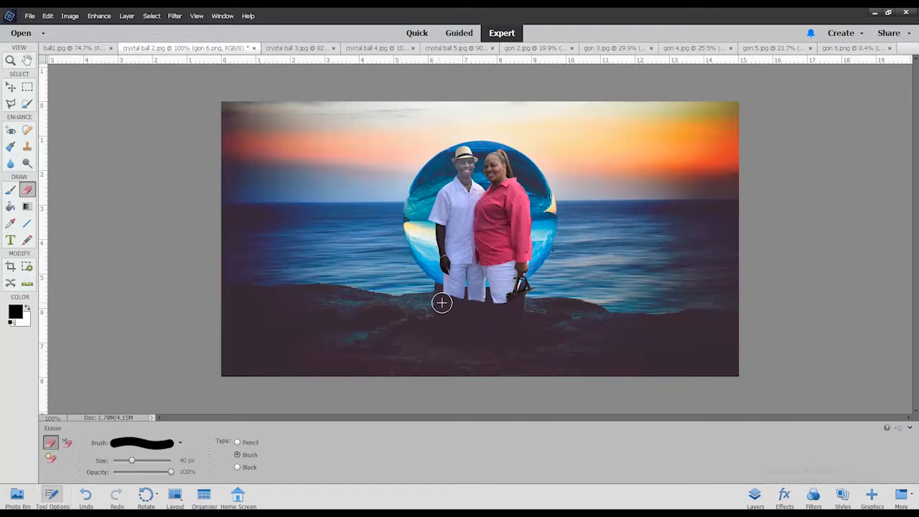
# Switch the Eraser's brush set from Square Brushes to Default Brushes.
pyautogui.click(180, 444)
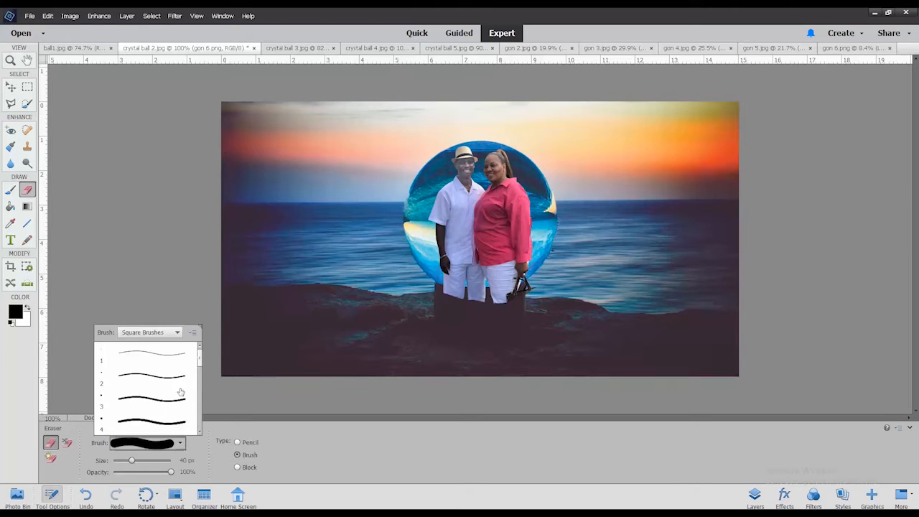
pyautogui.scroll(-5, 177, 392)
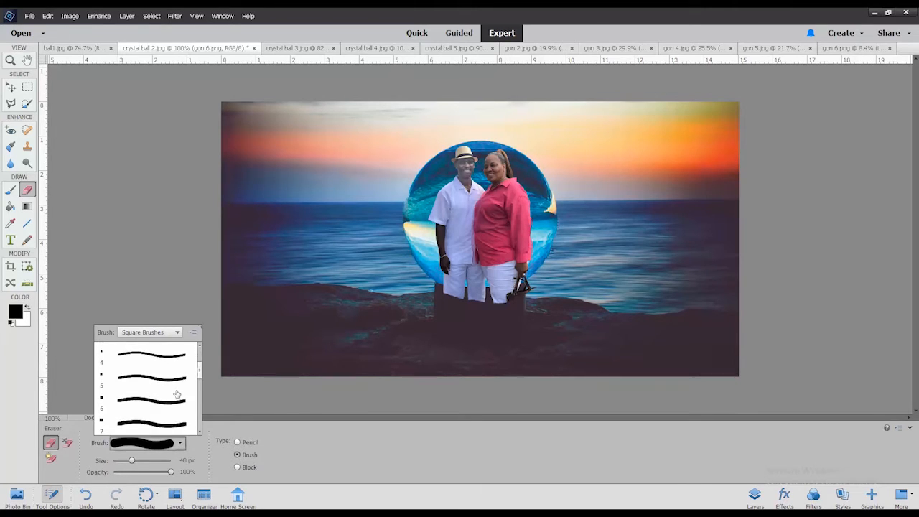
pyautogui.scroll(-4, 175, 393)
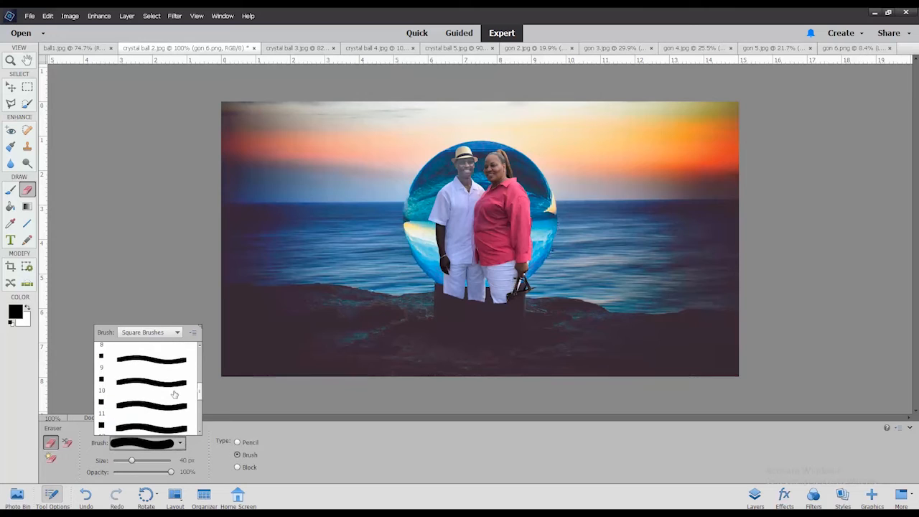
pyautogui.scroll(-5, 175, 394)
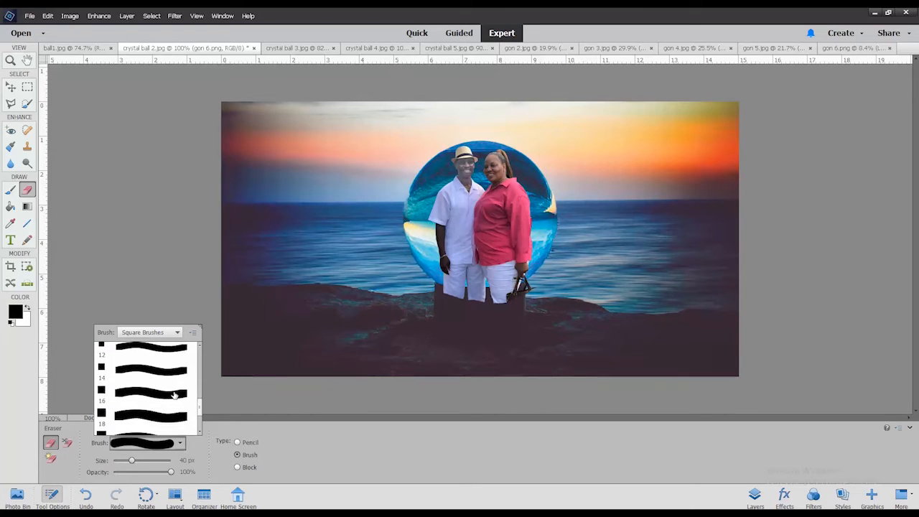
pyautogui.scroll(2, 175, 394)
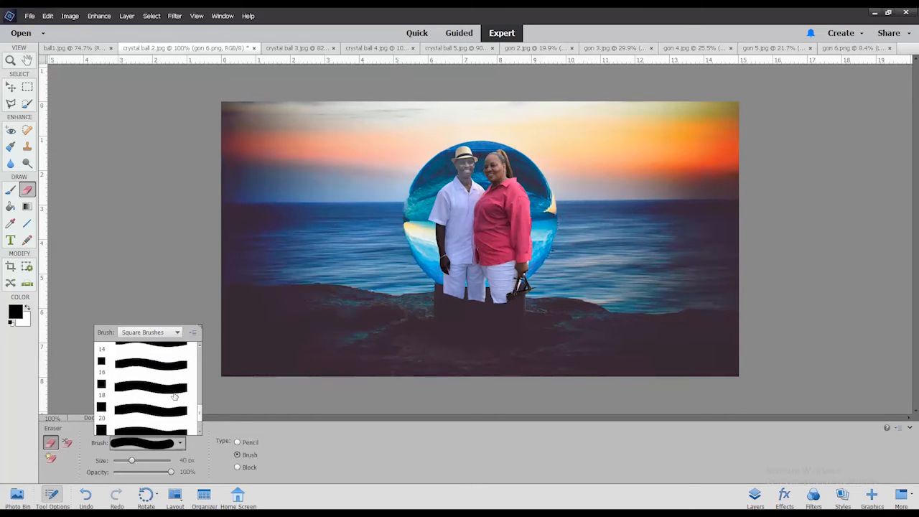
pyautogui.click(178, 333)
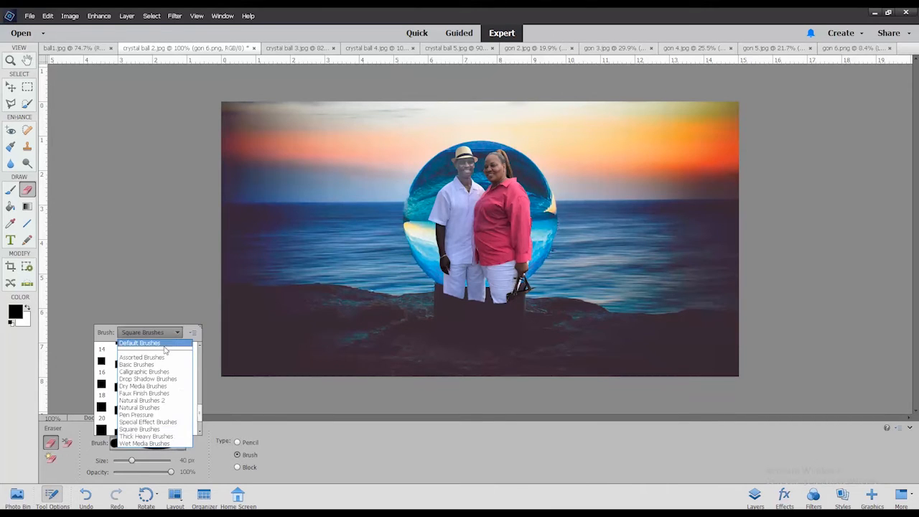
pyautogui.click(164, 348)
# Erase the rest of the legs and handbag with a soft 65 px brush, fading the couple into the ball's lower edge.
pyautogui.scroll(-1, 183, 360)
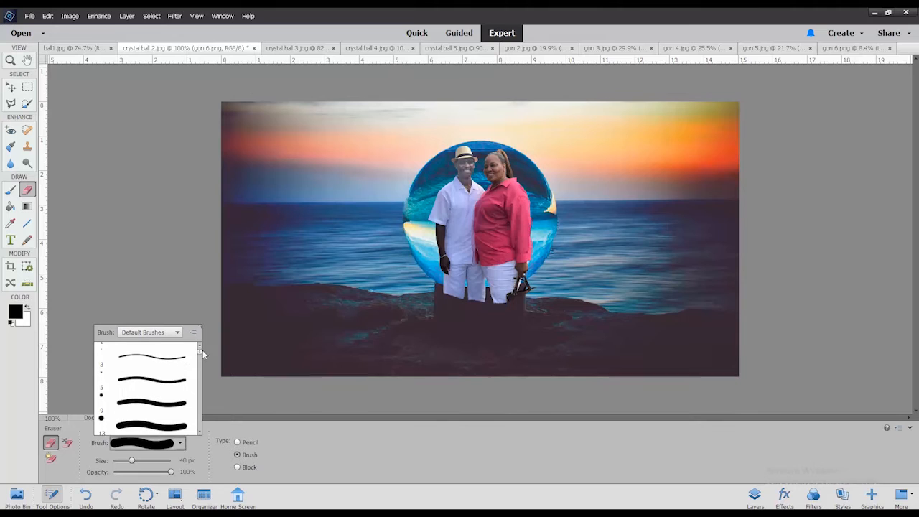
pyautogui.scroll(-5, 167, 388)
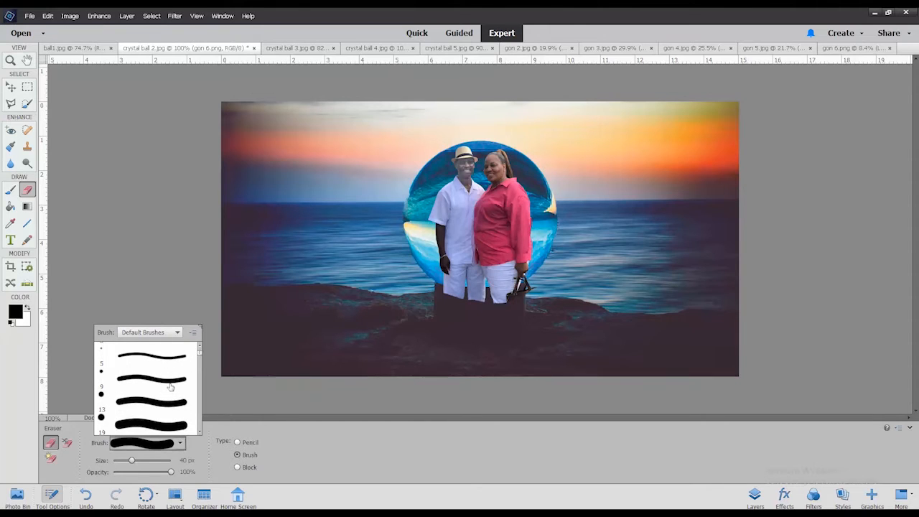
pyautogui.scroll(-5, 167, 388)
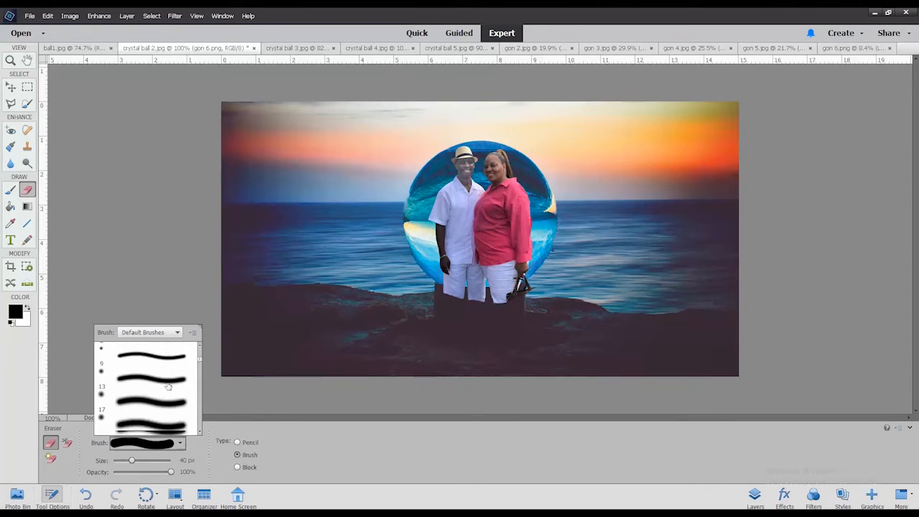
pyautogui.scroll(-4, 167, 386)
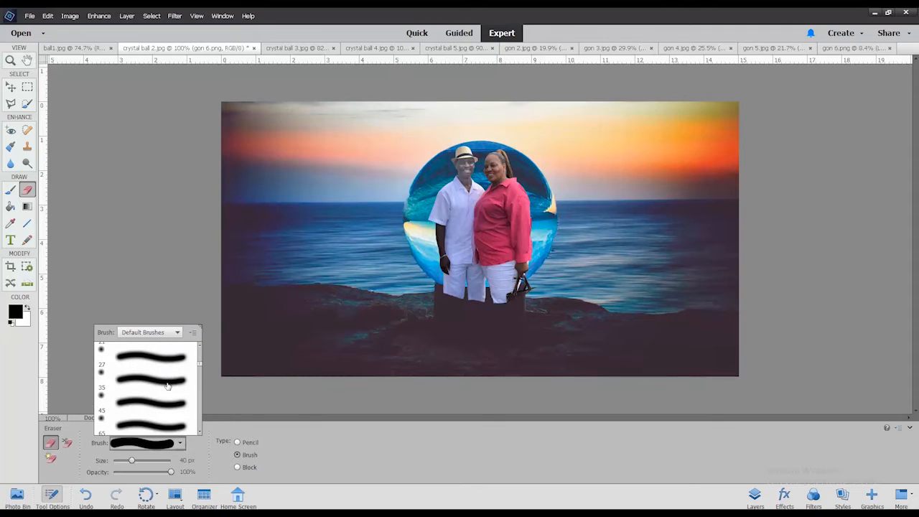
pyautogui.scroll(-4, 167, 386)
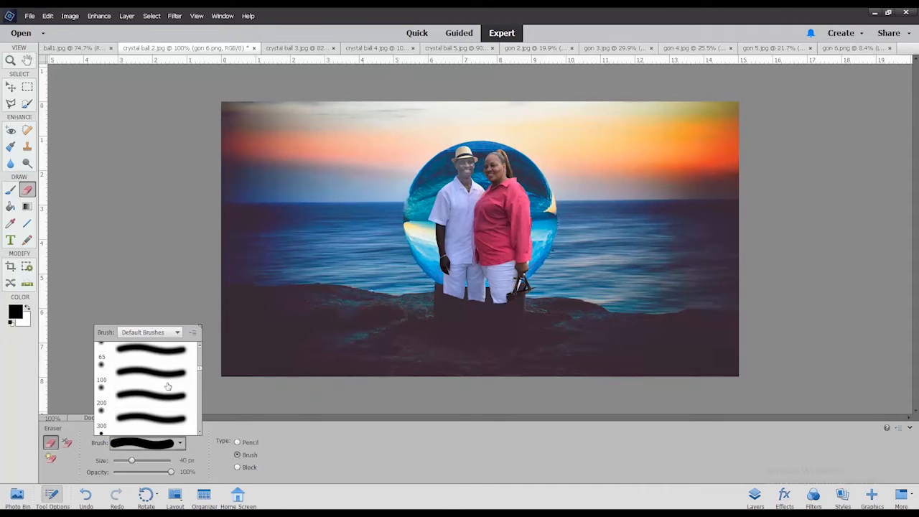
pyautogui.click(152, 406)
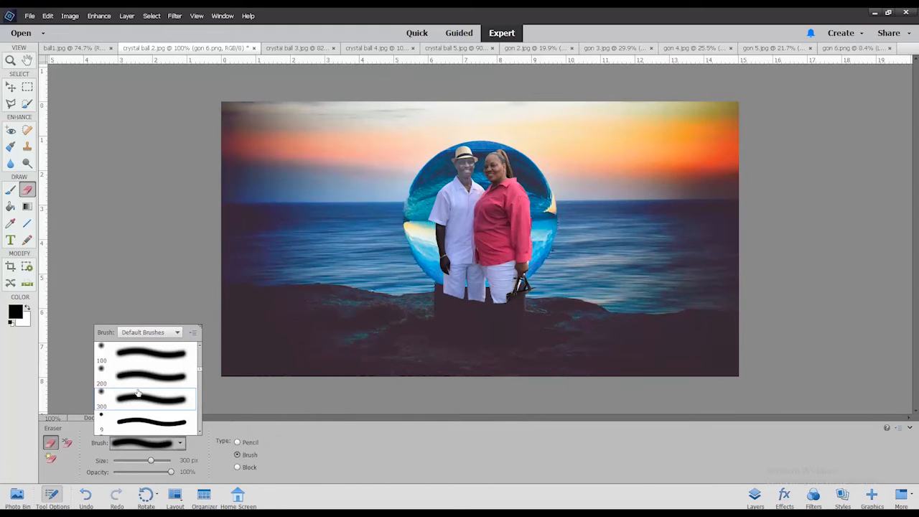
pyautogui.scroll(1, 166, 362)
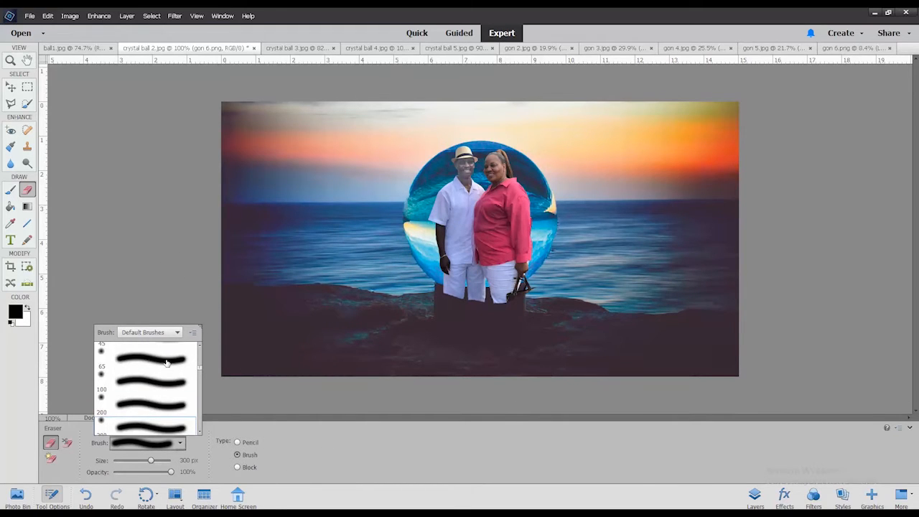
pyautogui.click(166, 362)
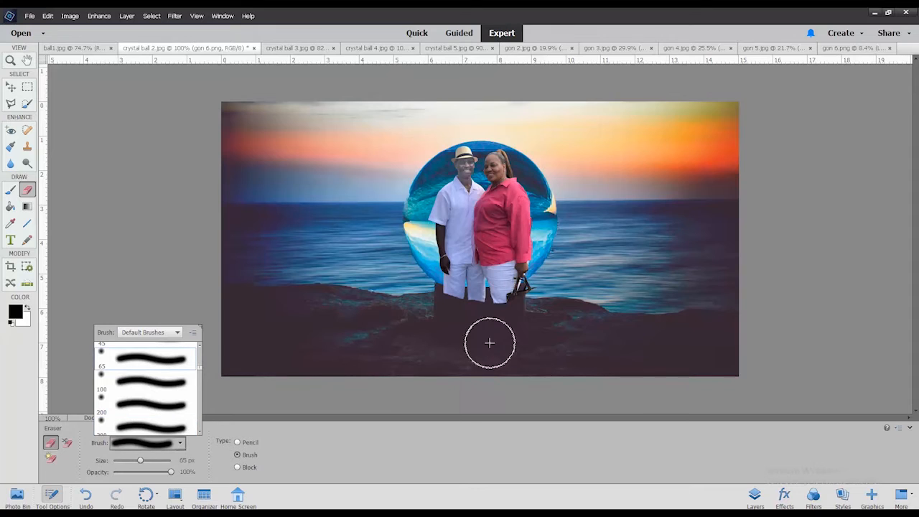
pyautogui.click(514, 298)
pyautogui.moveTo(508, 301)
pyautogui.mouseDown()
pyautogui.moveTo(442, 292)
pyautogui.moveTo(527, 295)
pyautogui.moveTo(539, 285)
pyautogui.moveTo(513, 277)
pyautogui.moveTo(500, 289)
pyautogui.moveTo(384, 286)
pyautogui.moveTo(260, 335)
pyautogui.moveTo(395, 331)
pyautogui.mouseUp()
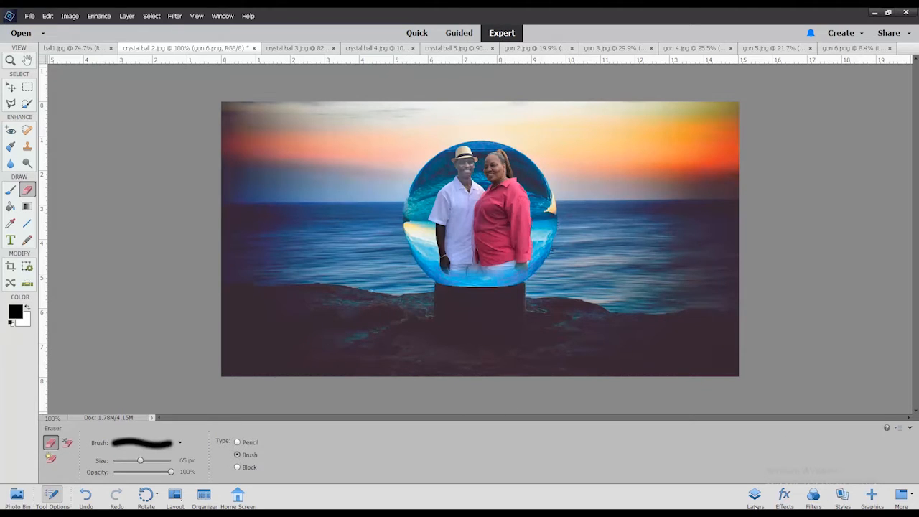
# Show the layers and flatten the image into a single background.
pyautogui.click(754, 495)
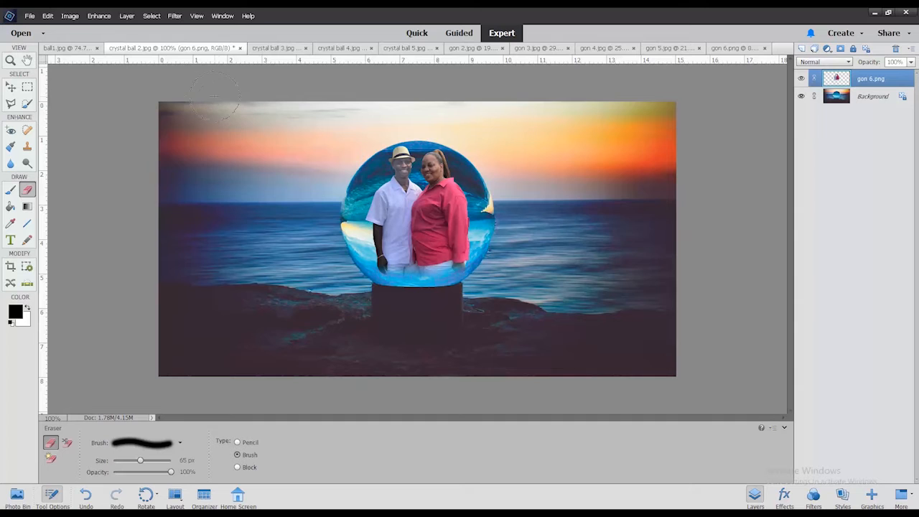
pyautogui.click(129, 16)
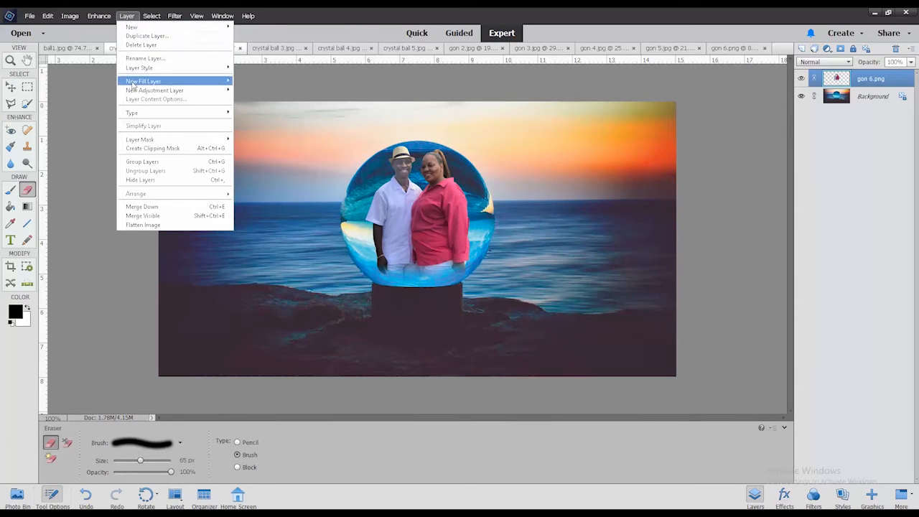
pyautogui.click(148, 225)
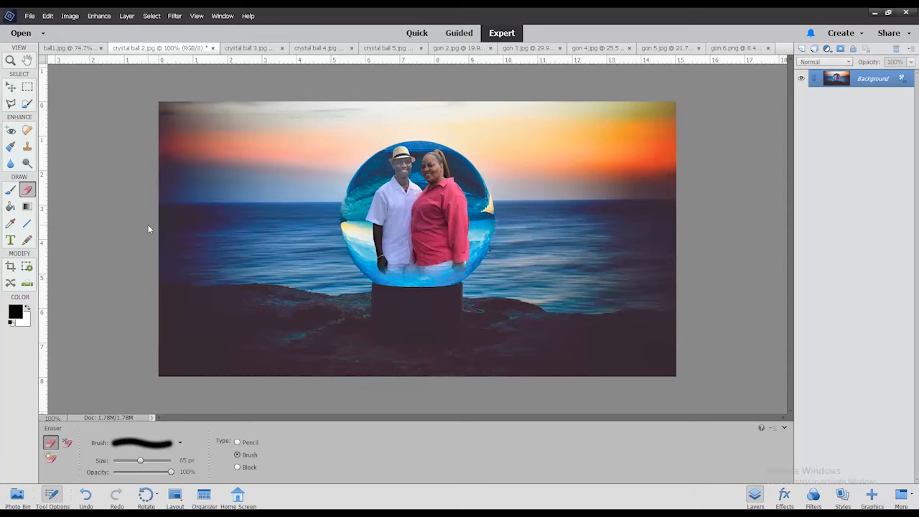
# Resample the image to a resolution of 300 pixels/inch with proportions constrained.
pyautogui.click(70, 15)
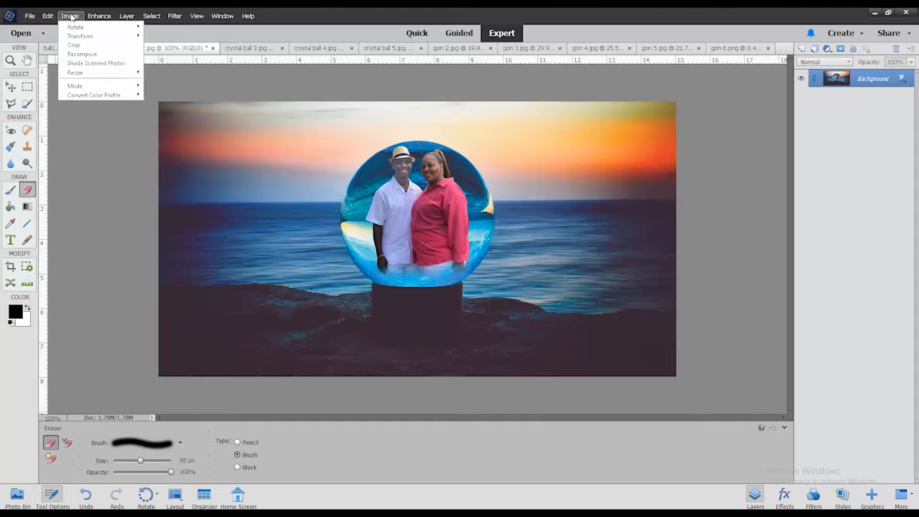
pyautogui.moveTo(99, 76)
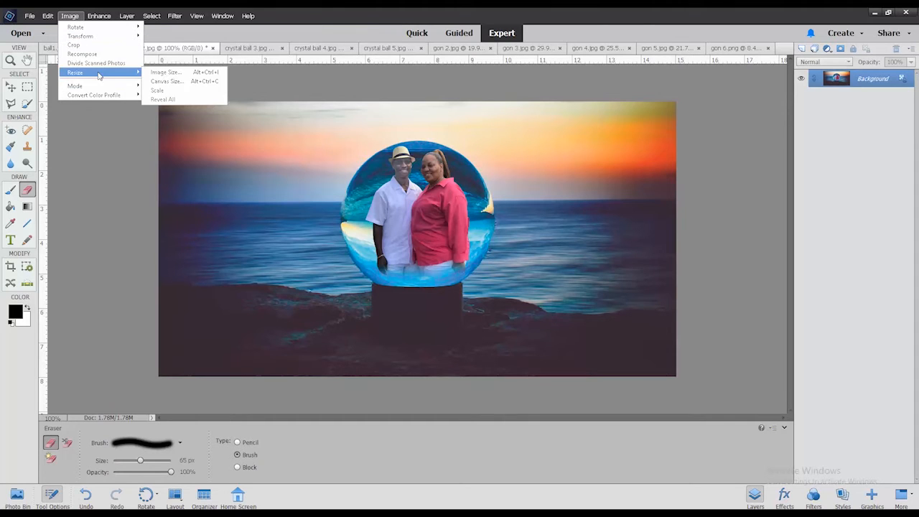
pyautogui.click(160, 73)
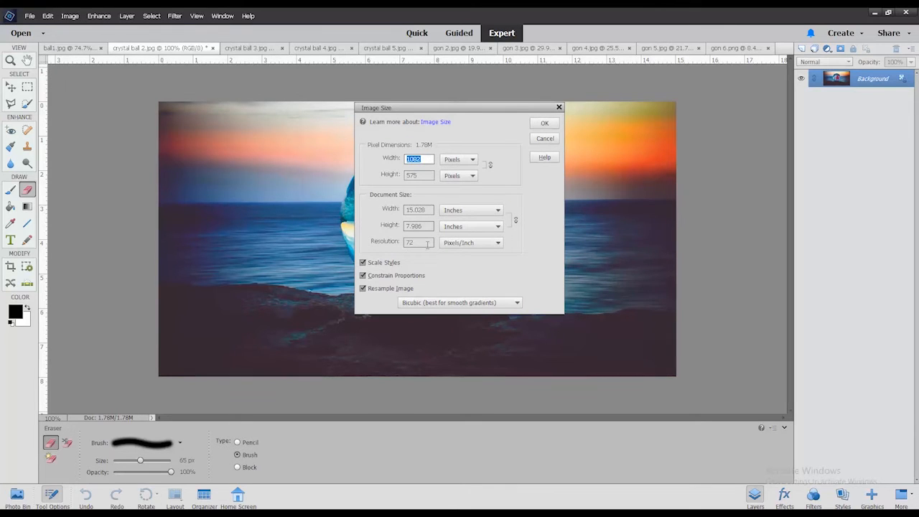
pyautogui.click(426, 242)
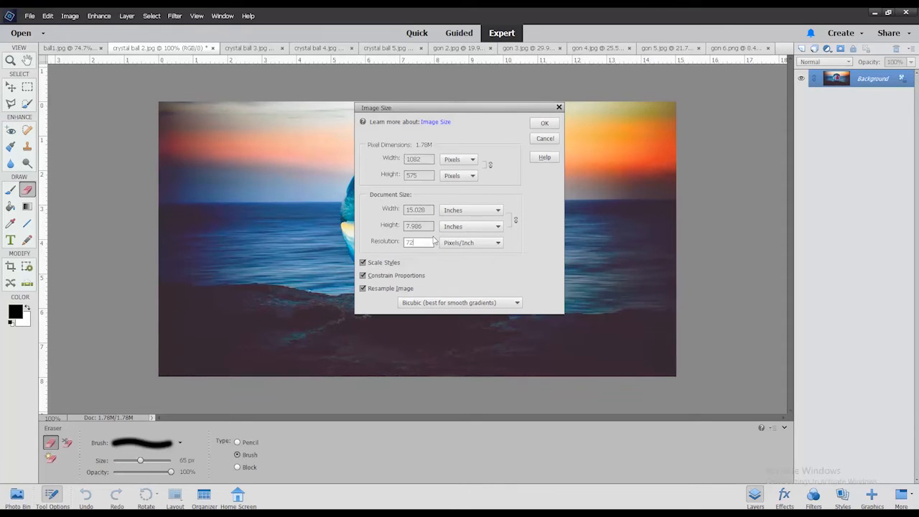
pyautogui.press('BackSpace')
pyautogui.press('BackSpace')
pyautogui.write('3')
pyautogui.write('00')
pyautogui.click(545, 123)
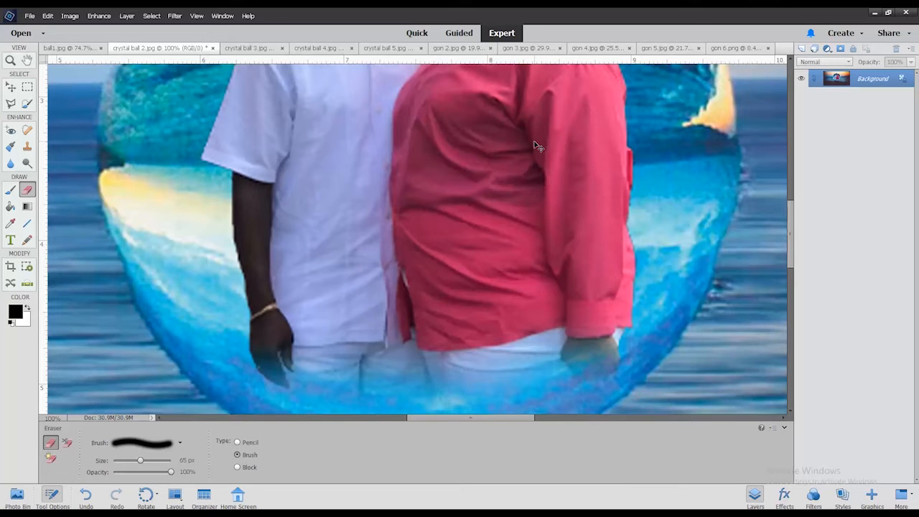
pyautogui.hotkey('ctrl', '-')
pyautogui.hotkey('ctrl', '-')
pyautogui.hotkey('ctrl', '-')
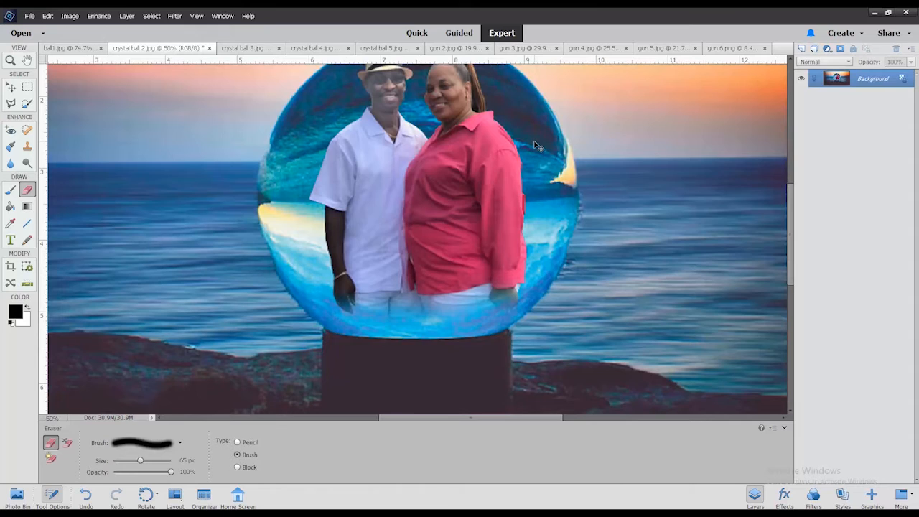
pyautogui.hotkey('ctrl', '-')
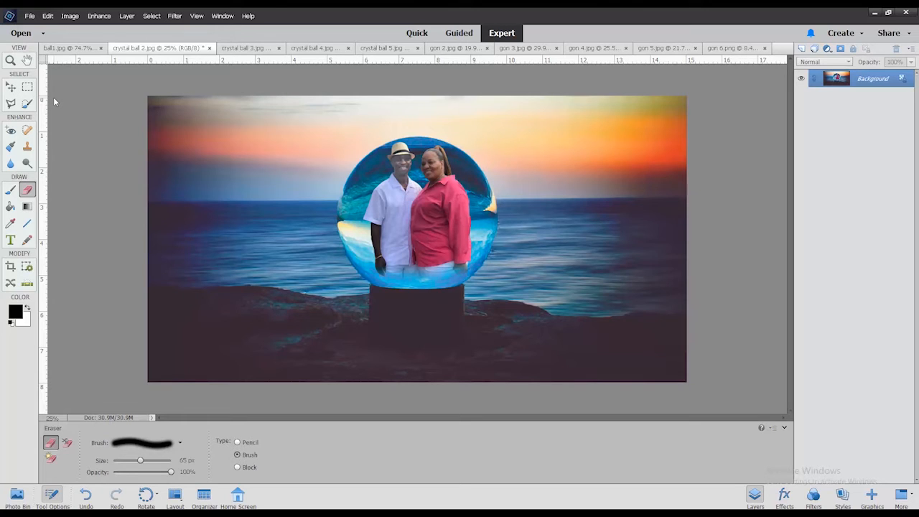
# Undo the resolution change and the flattening to bring back the couple's separate layer over the background.
pyautogui.hotkey('ctrl', 'z')
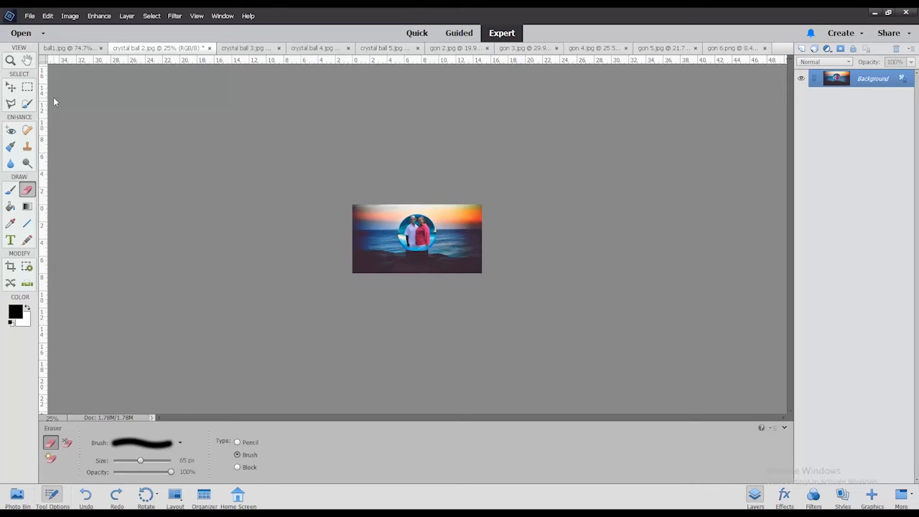
pyautogui.hotkey('ctrl', 'z')
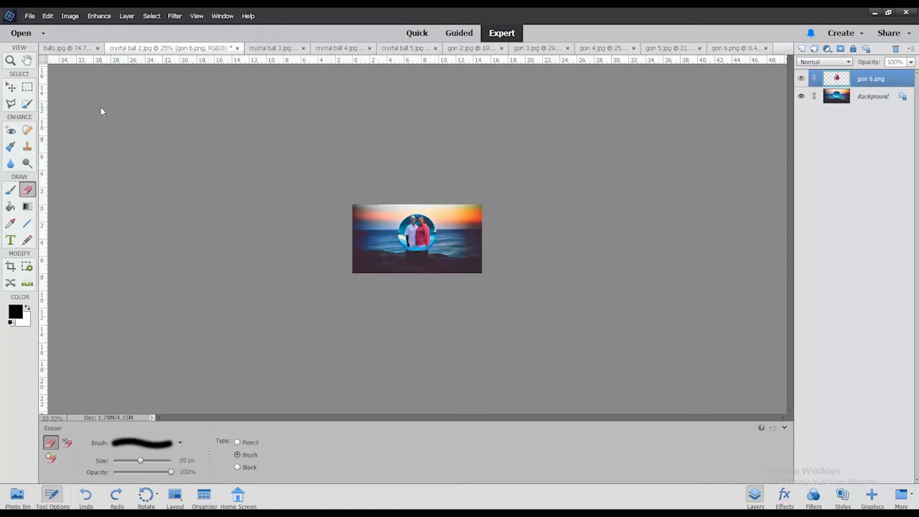
pyautogui.hotkey('ctrl', '=')
pyautogui.hotkey('ctrl', '=')
pyautogui.hotkey('ctrl', '=')
pyautogui.hotkey('ctrl', '=')
pyautogui.hotkey('ctrl', '=')
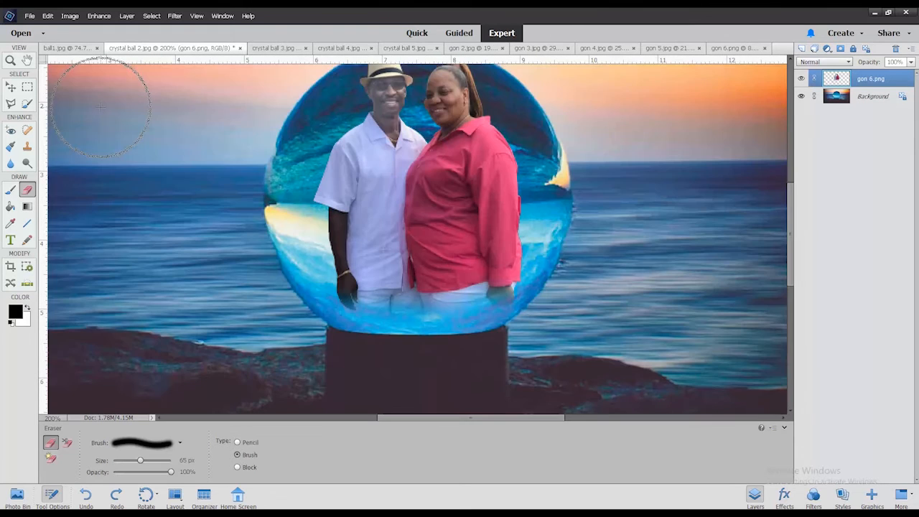
pyautogui.hotkey('ctrl', '-')
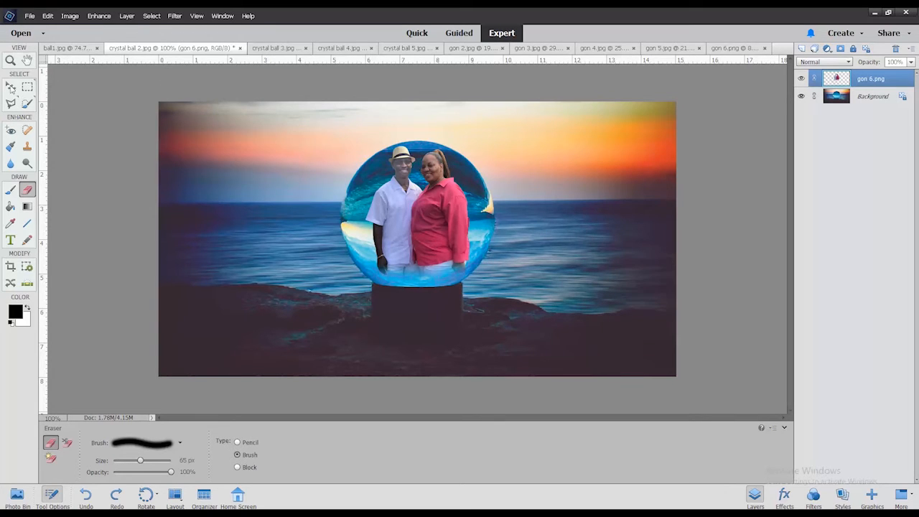
# Open the Liquify filter on the couple's layer and bloat the middle of their bodies with a 175 px brush at pressure 1.
pyautogui.click(11, 87)
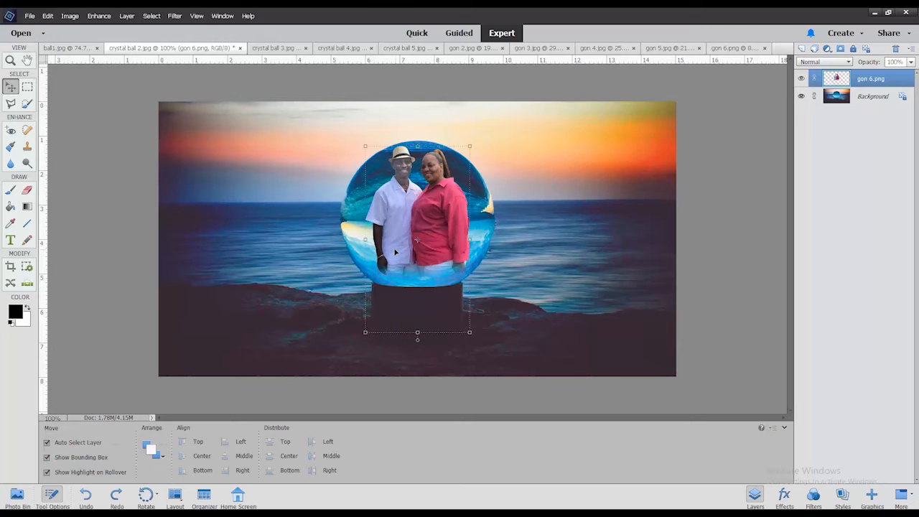
pyautogui.click(173, 16)
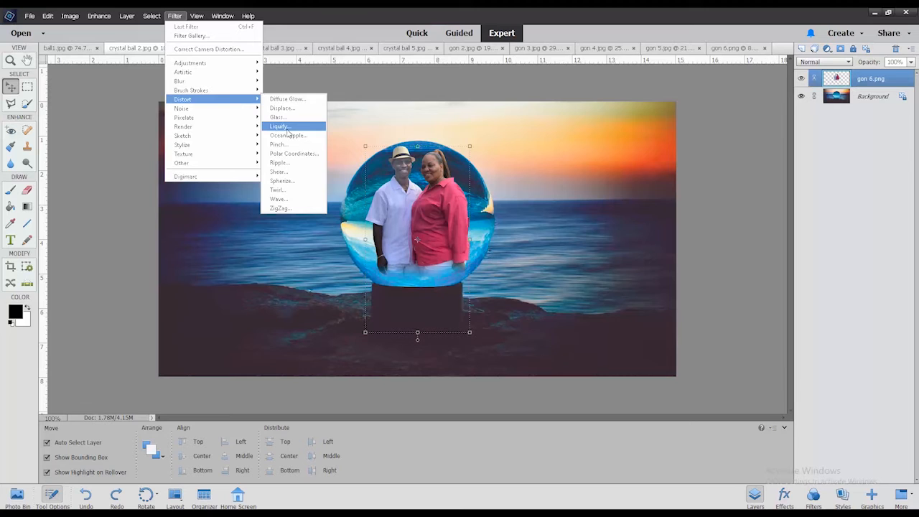
pyautogui.click(287, 129)
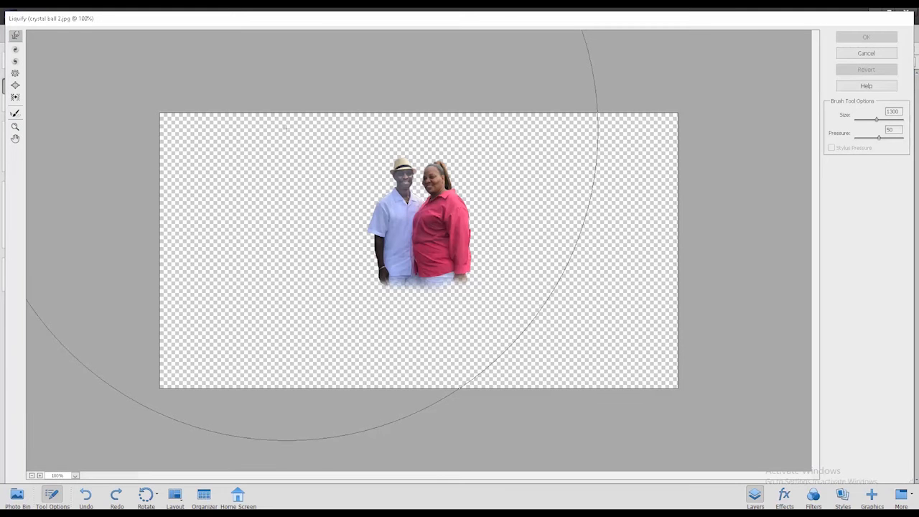
pyautogui.click(14, 90)
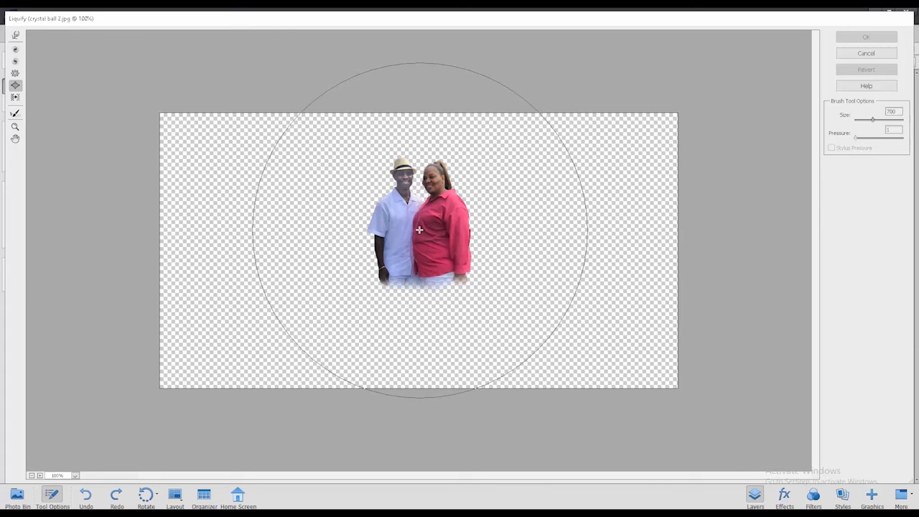
pyautogui.press('[')
pyautogui.press('[')
pyautogui.press('[')
pyautogui.press('[')
pyautogui.press('[')
pyautogui.press('[')
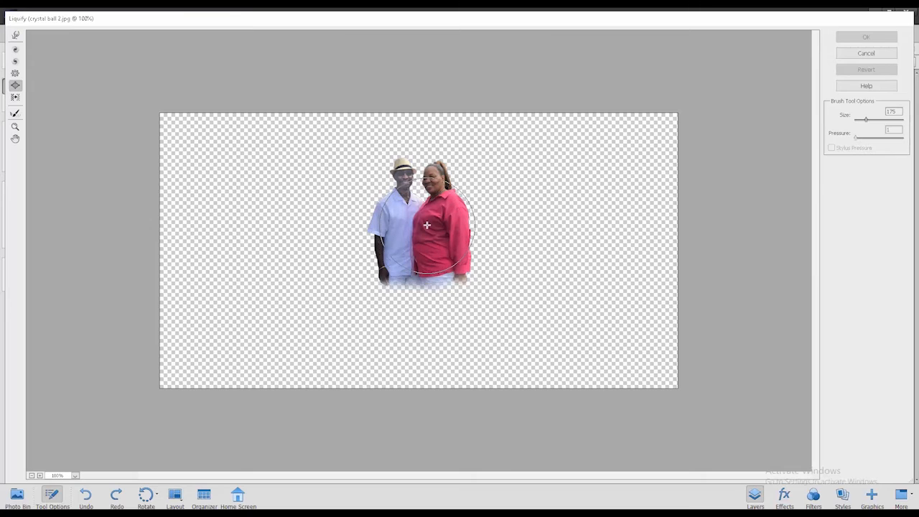
pyautogui.click(421, 227)
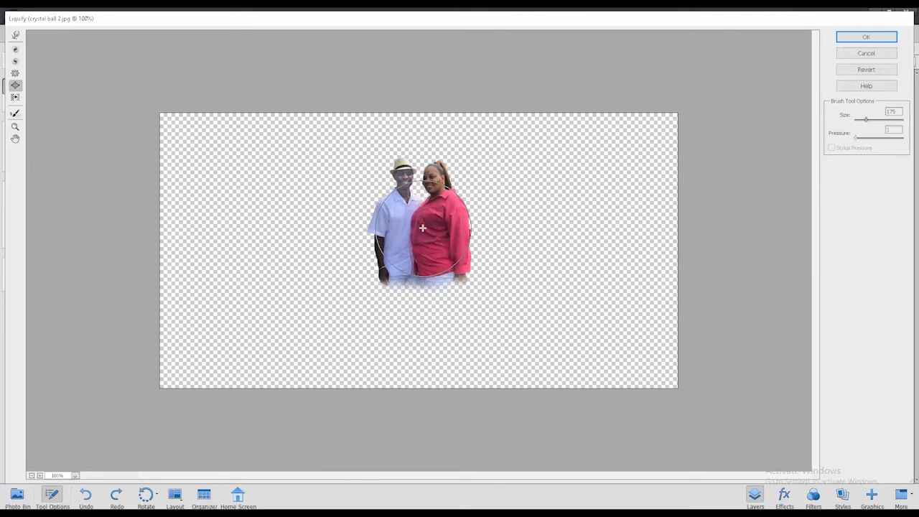
pyautogui.click(421, 228)
pyautogui.click(405, 236)
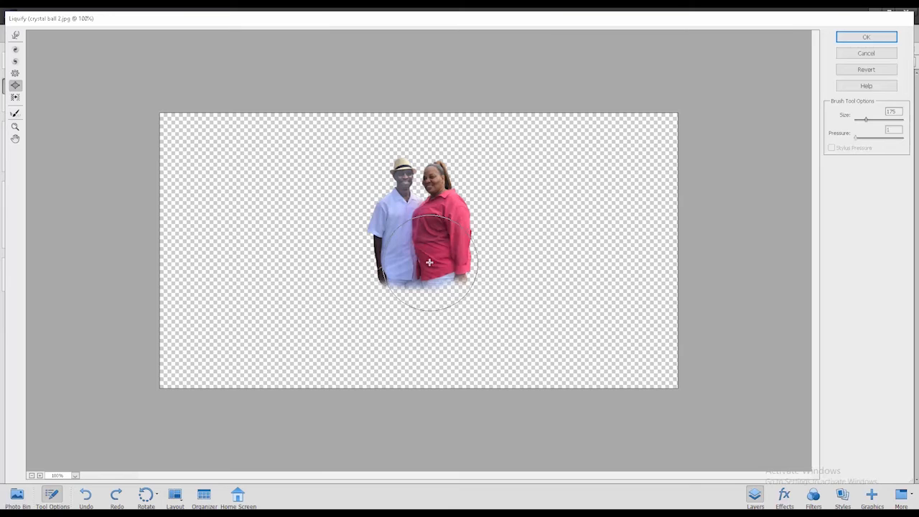
# Pucker the couple's midsection with a 175 px brush at pressure 1.
pyautogui.hotkey('ctrl', 'space')
pyautogui.click(15, 75)
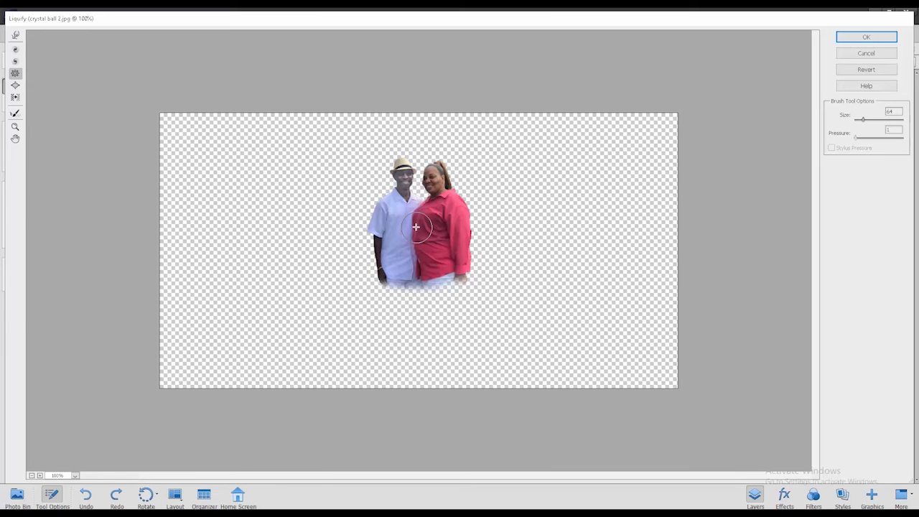
pyautogui.press(']')
pyautogui.press(']')
pyautogui.press(']')
pyautogui.press(']')
pyautogui.press(']')
pyautogui.press(']')
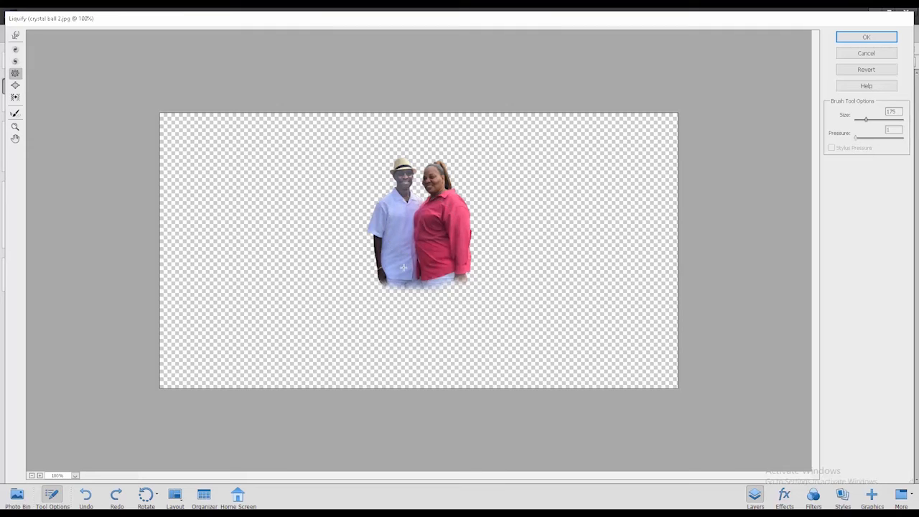
pyautogui.click(426, 250)
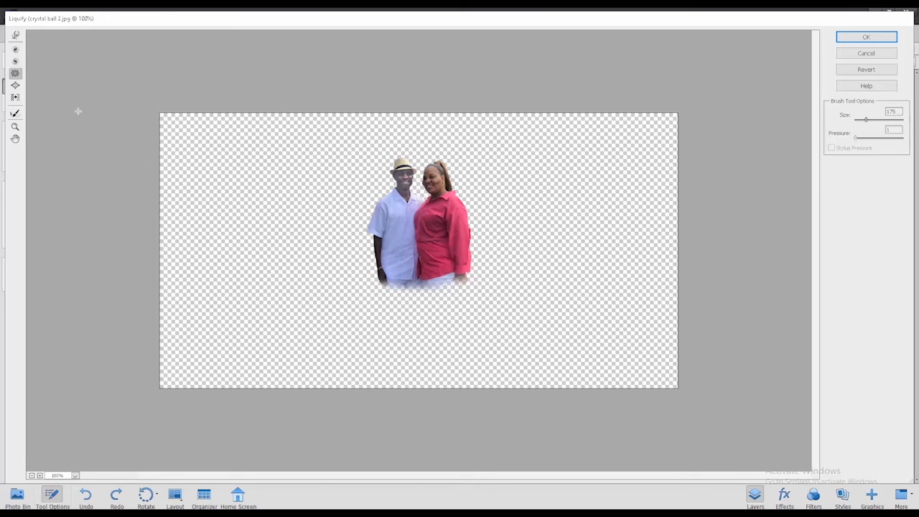
# Switch to the Warp tool and reduce its brush size to 125 px.
pyautogui.click(18, 38)
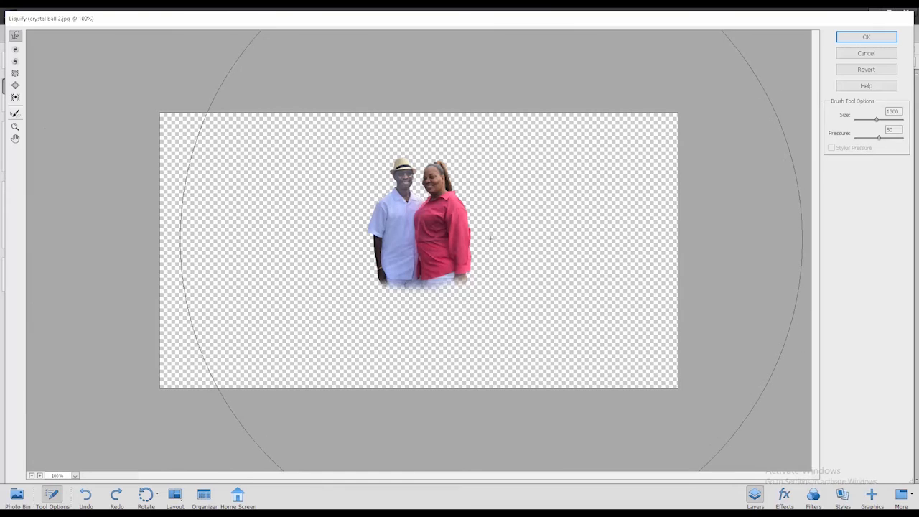
pyautogui.press('[')
pyautogui.press('[')
pyautogui.press('[')
pyautogui.press('[')
pyautogui.press('[')
pyautogui.press('[')
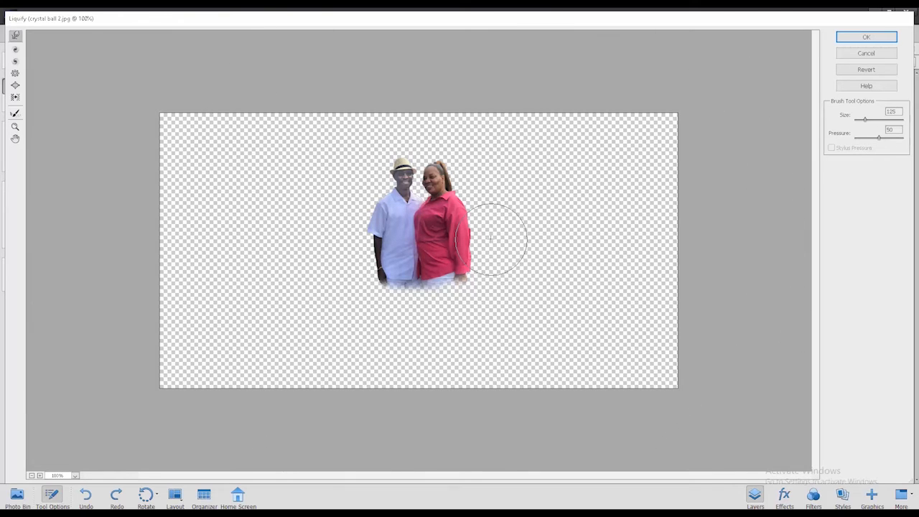
# Slim the woman's waist with a 125 px Pucker brush and a 100 px Warp brush, and apply the Liquify changes.
pyautogui.press('p')
pyautogui.press('[')
pyautogui.press('[')
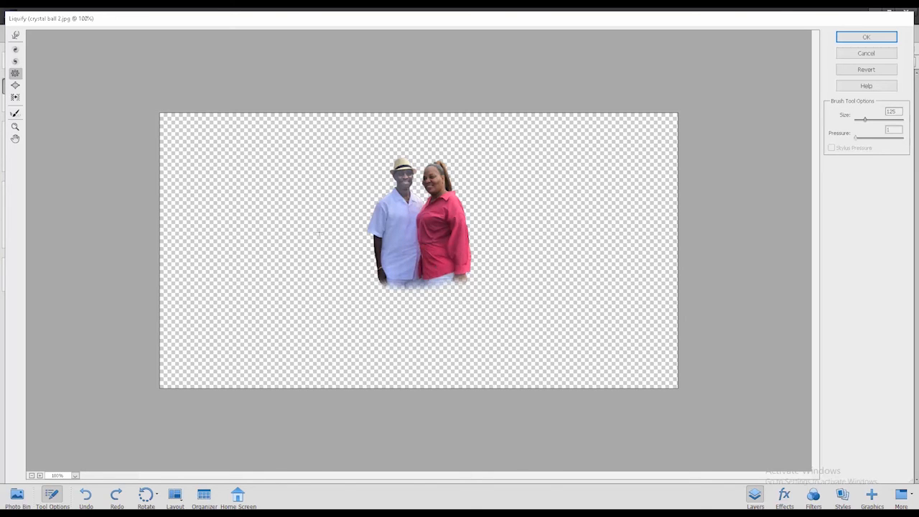
pyautogui.click(15, 36)
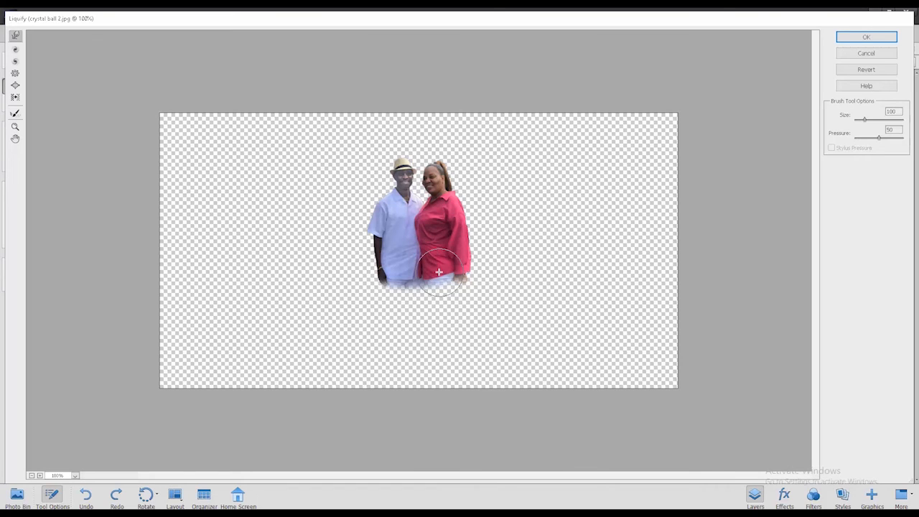
pyautogui.click(864, 38)
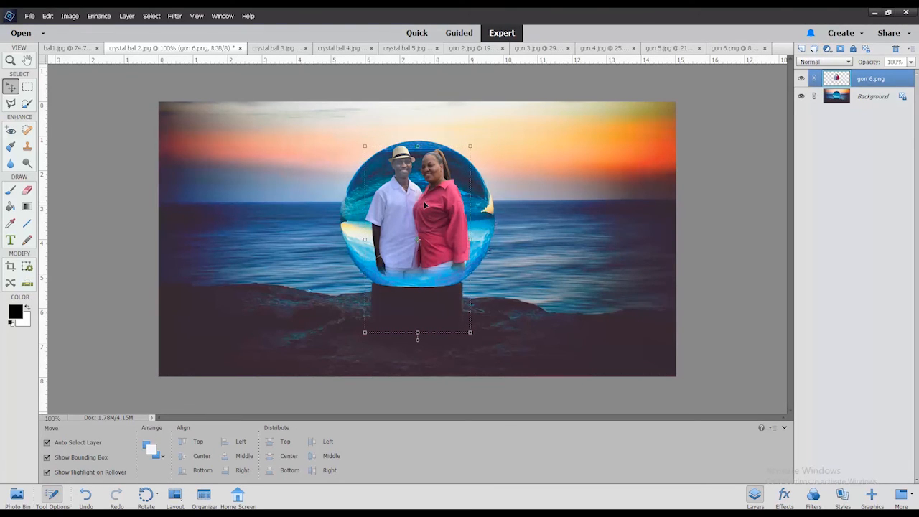
# Move the couple slightly down inside the crystal ball and flatten the image.
pyautogui.moveTo(425, 205); pyautogui.dragTo(424, 209)
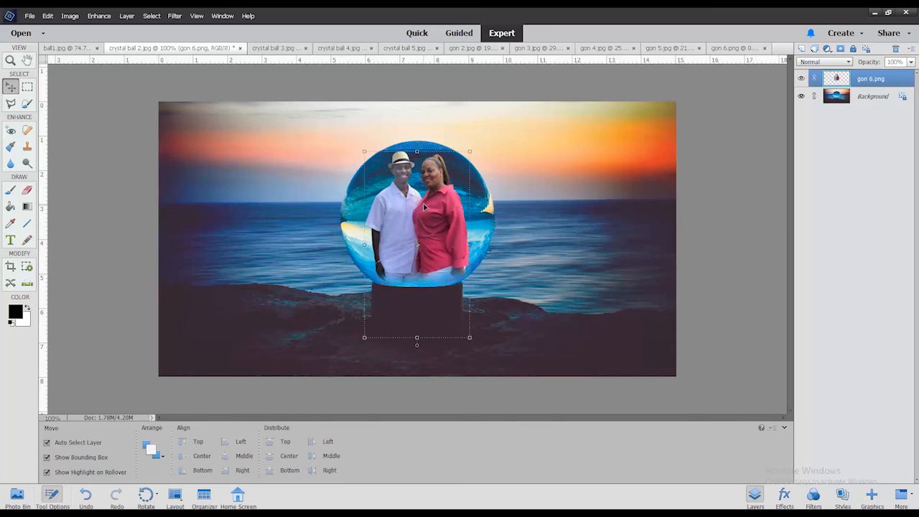
pyautogui.click(127, 18)
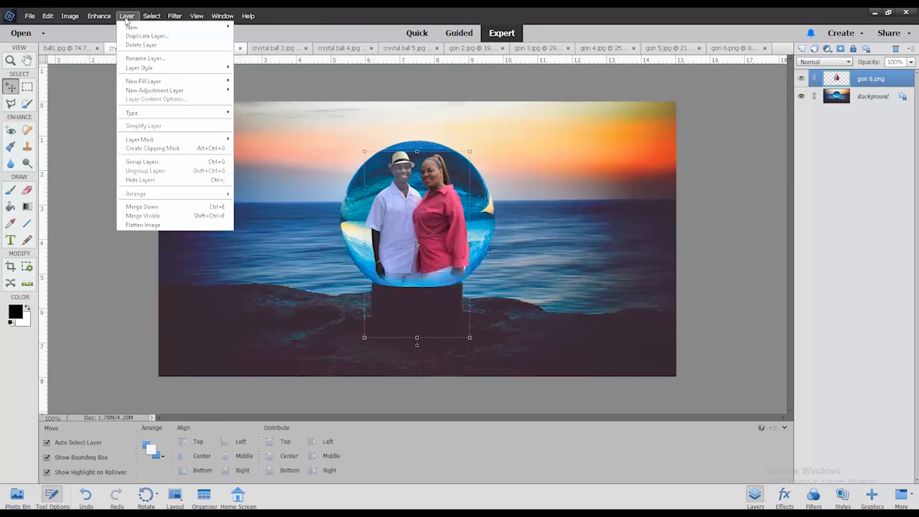
pyautogui.click(170, 225)
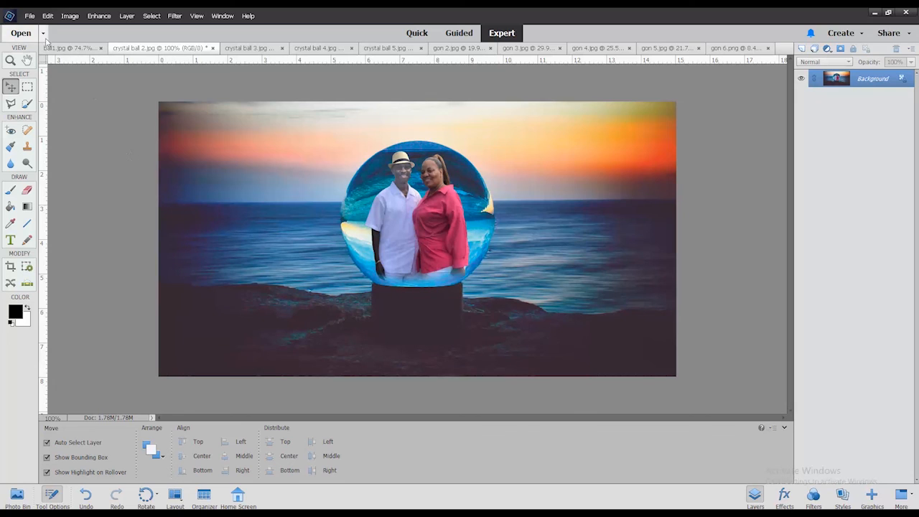
# Save the image to USB Drive (L:) as a JPEG named crystal ball 101 at maximum quality 12.
pyautogui.click(34, 17)
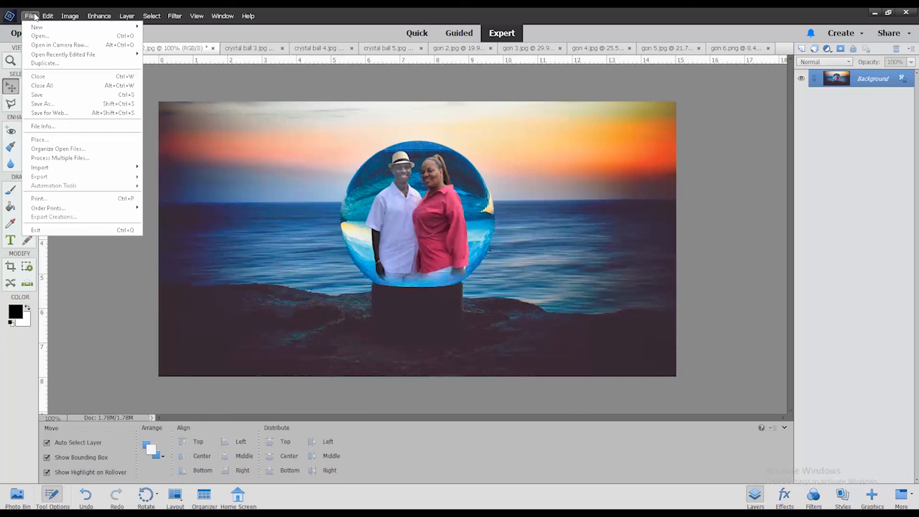
pyautogui.click(59, 105)
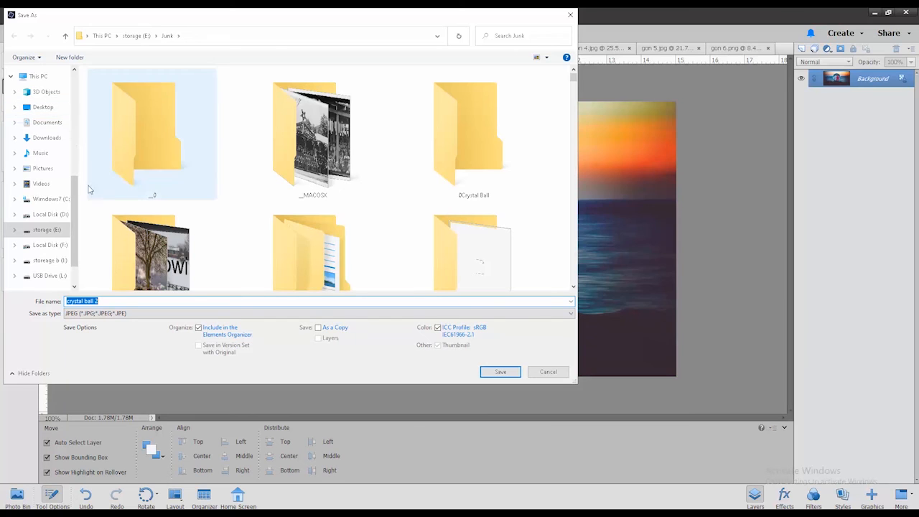
pyautogui.scroll(-1, 43, 248)
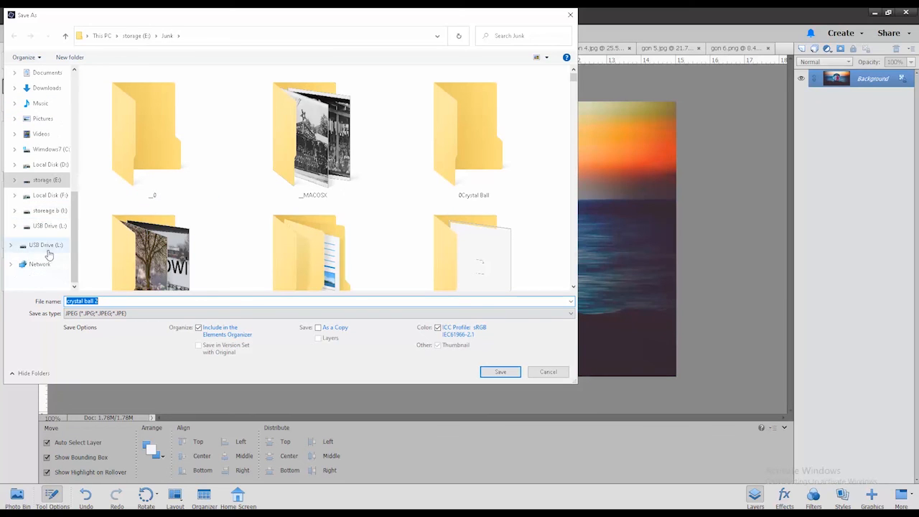
pyautogui.click(44, 248)
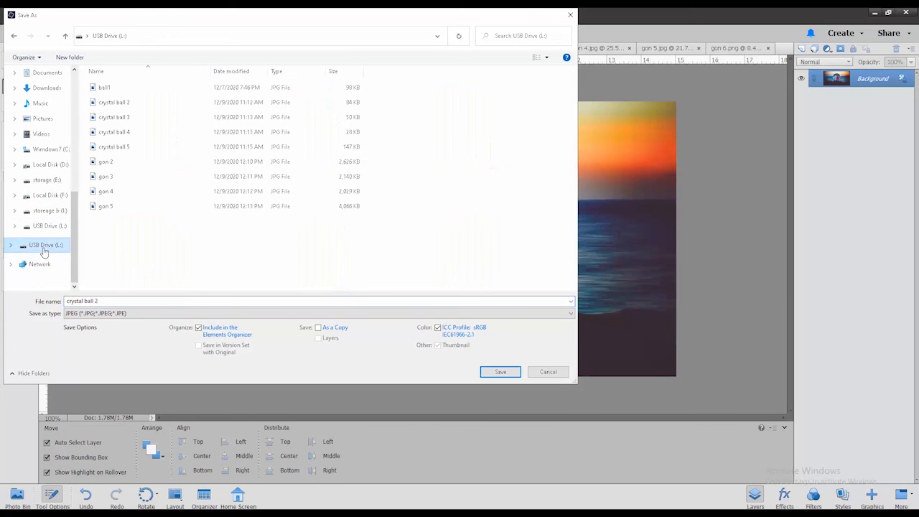
pyautogui.click(121, 300)
pyautogui.click(125, 298)
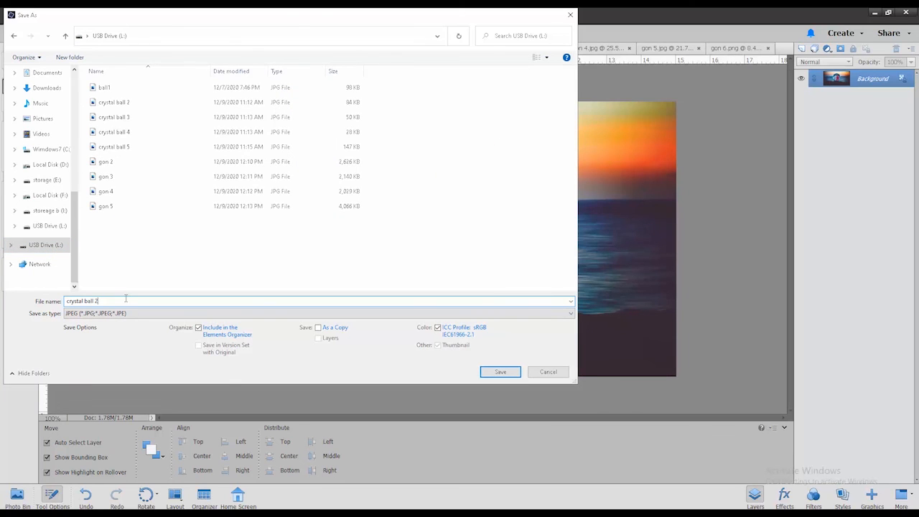
pyautogui.press('BackSpace')
pyautogui.write('101')
pyautogui.click(504, 374)
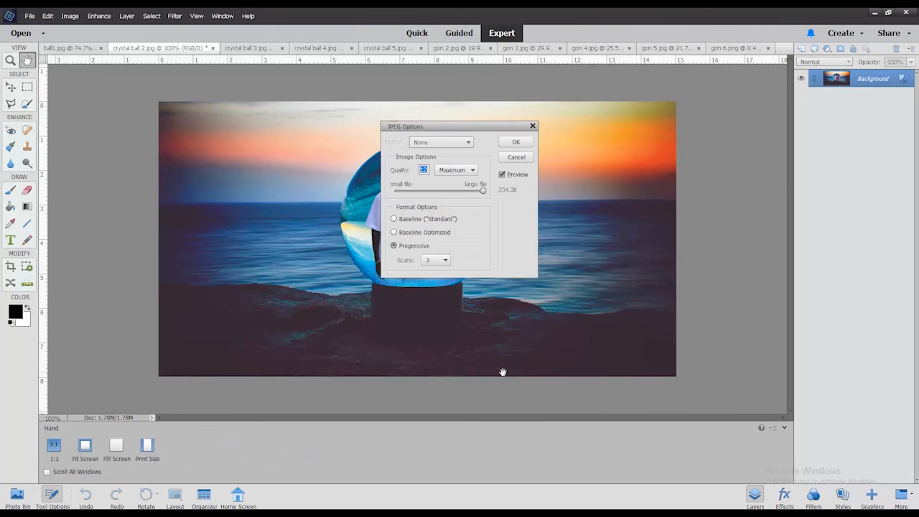
pyautogui.click(515, 142)
pyautogui.press('v')
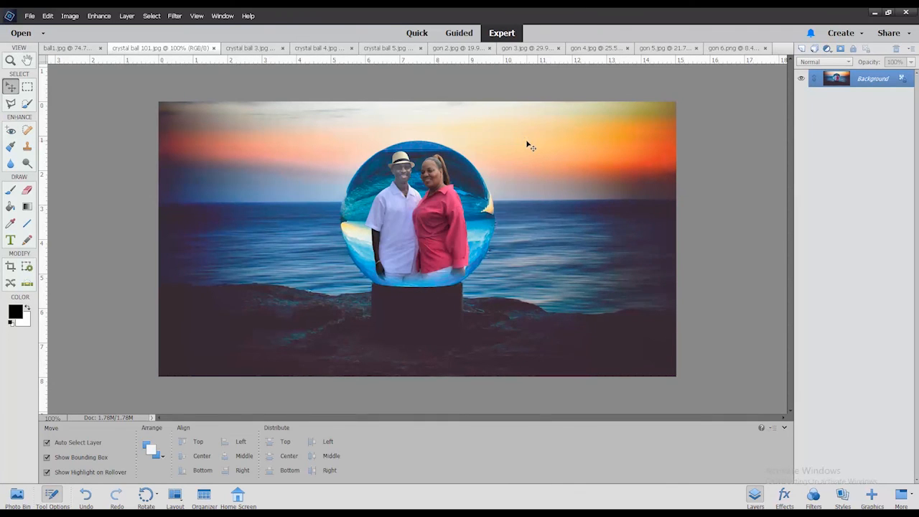